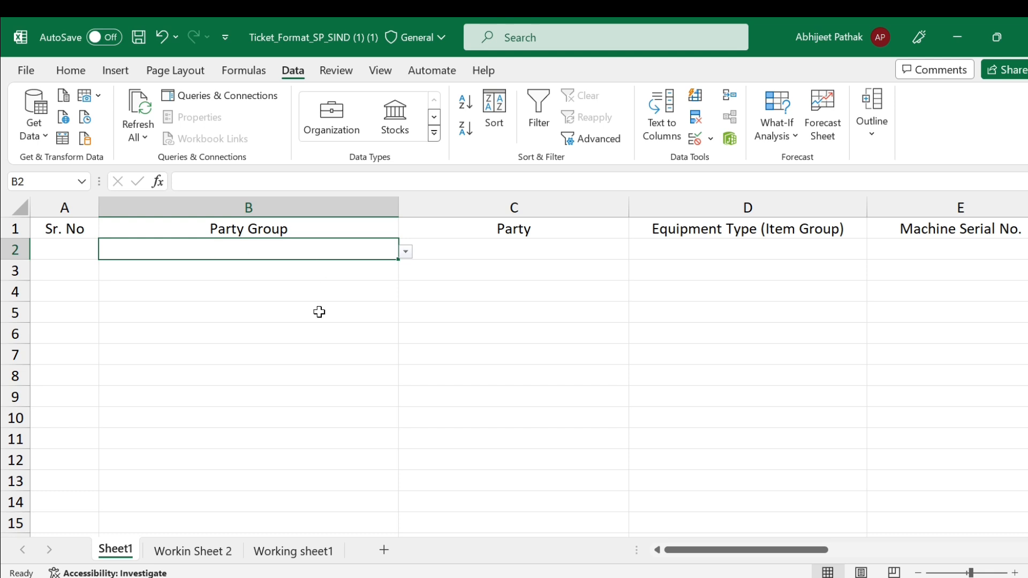
- Open Workin Sheet 2 and examine how the Party Group entry in column B relates to the Party entries in column C
click(202, 548)
drag(423, 253, 420, 515)
drag(439, 250, 435, 487)
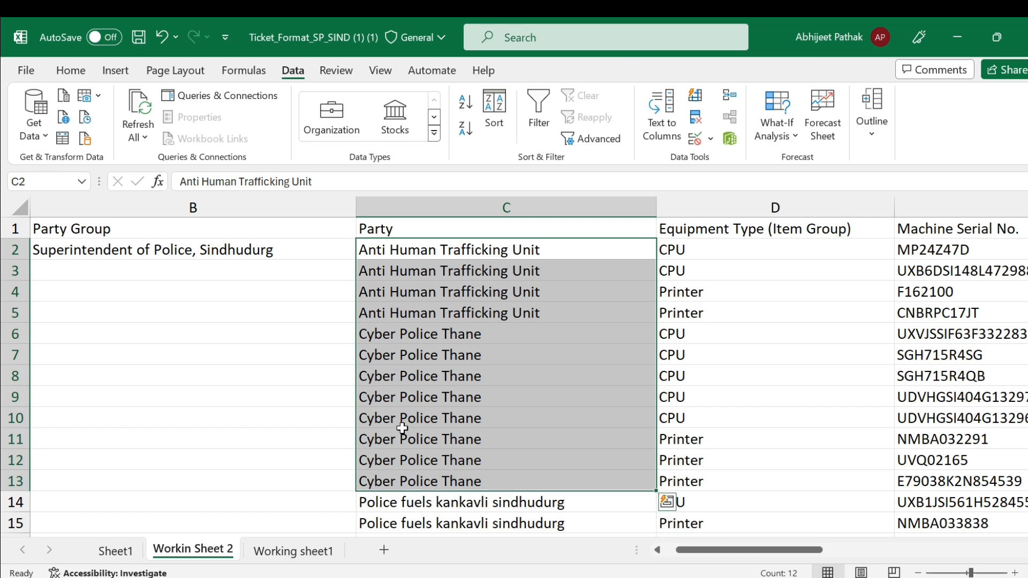
click(282, 248)
drag(452, 248, 436, 460)
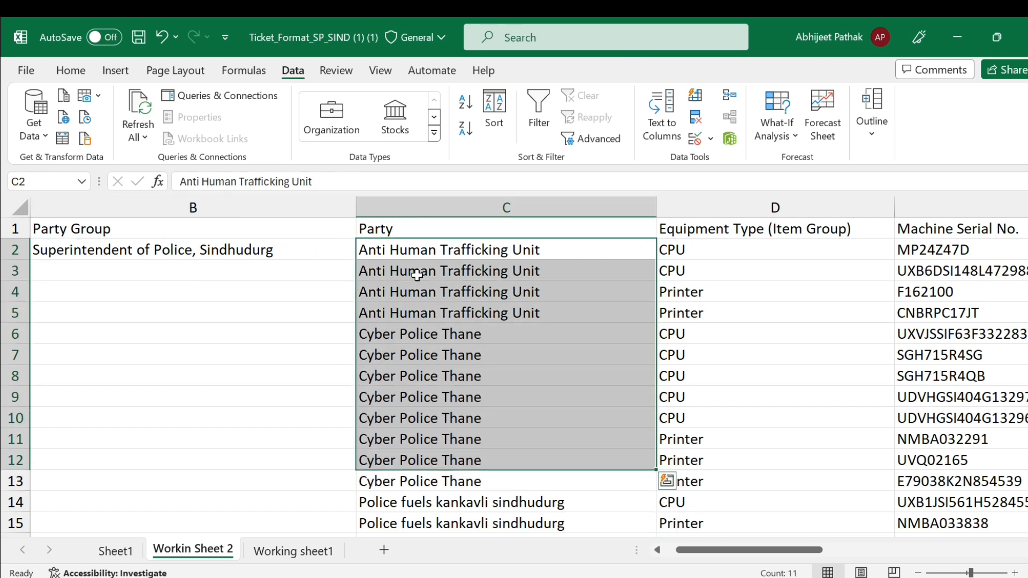
click(75, 250)
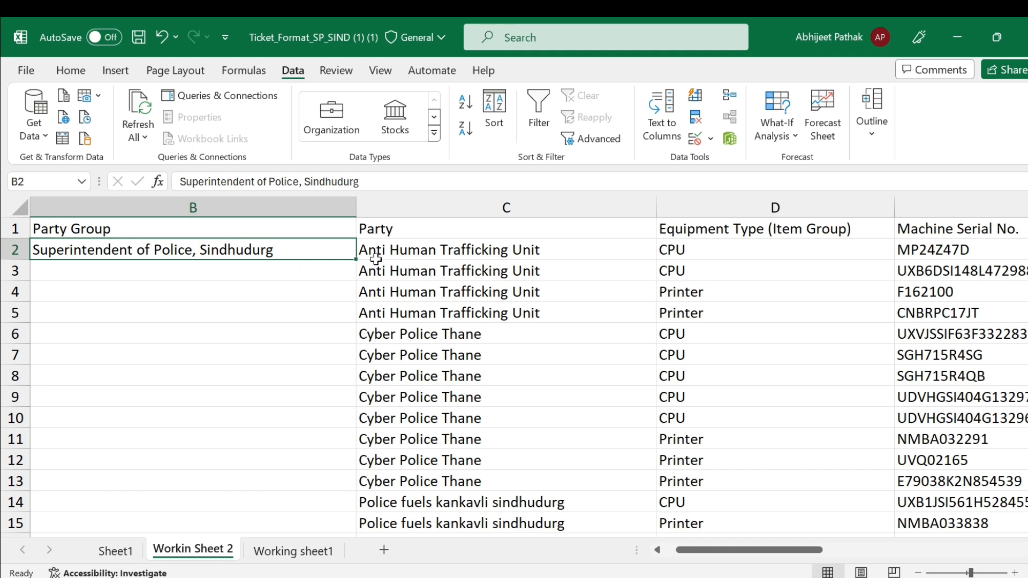
click(418, 249)
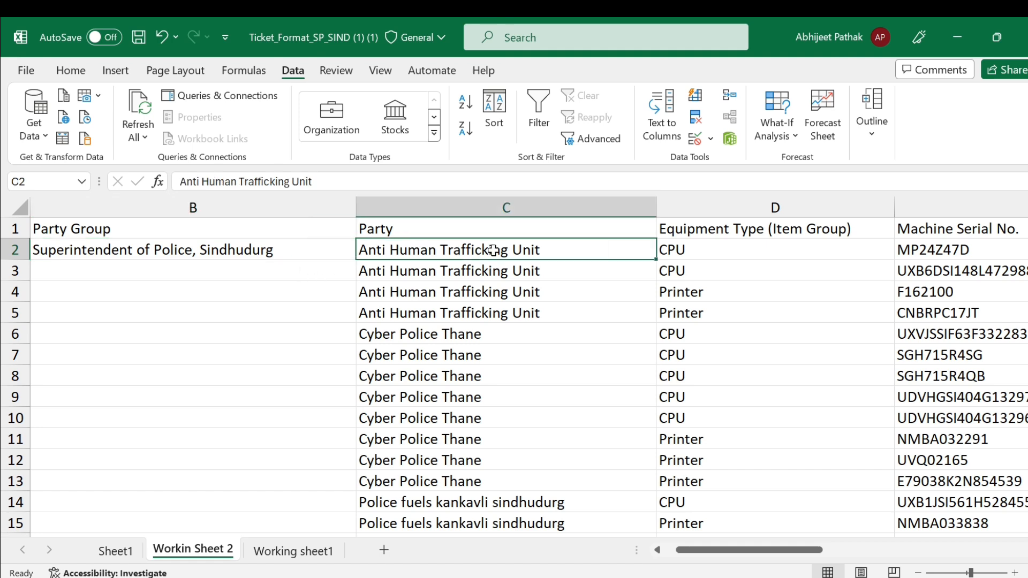
- Create a defined name from the Anti Human Trafficking Unit entries in C2:C5, using the top row as the name
drag(438, 254, 438, 314)
click(243, 70)
click(491, 115)
click(442, 231)
click(581, 139)
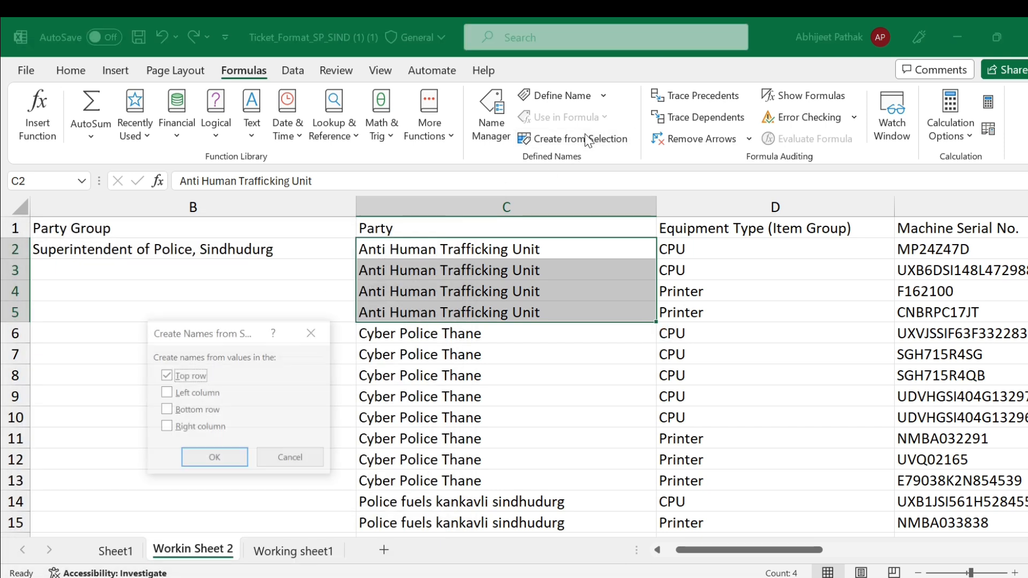
click(214, 457)
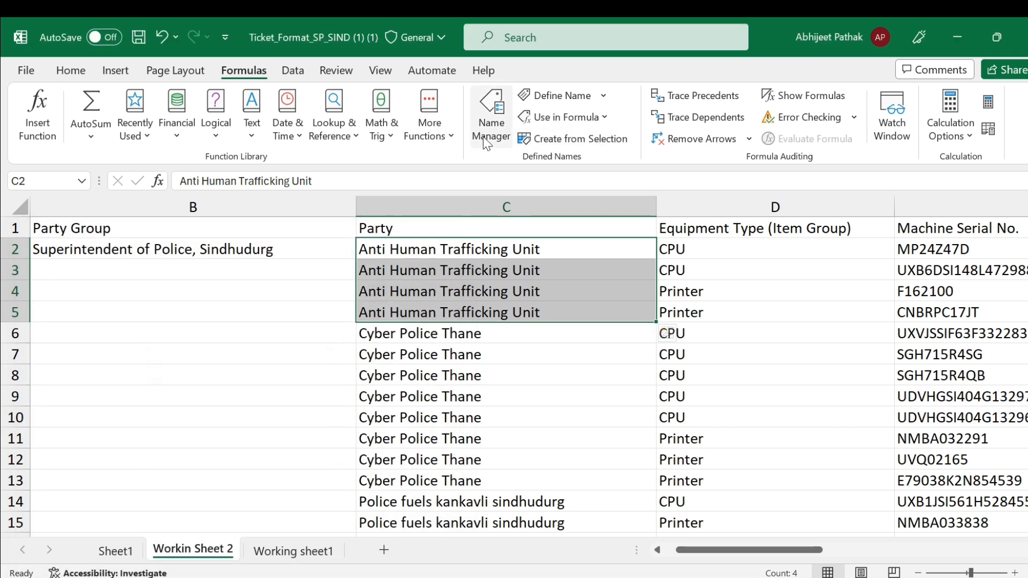
- Delete the defined name created from C2:C5 in the Name Manager and close the manager
click(487, 129)
click(206, 259)
click(503, 356)
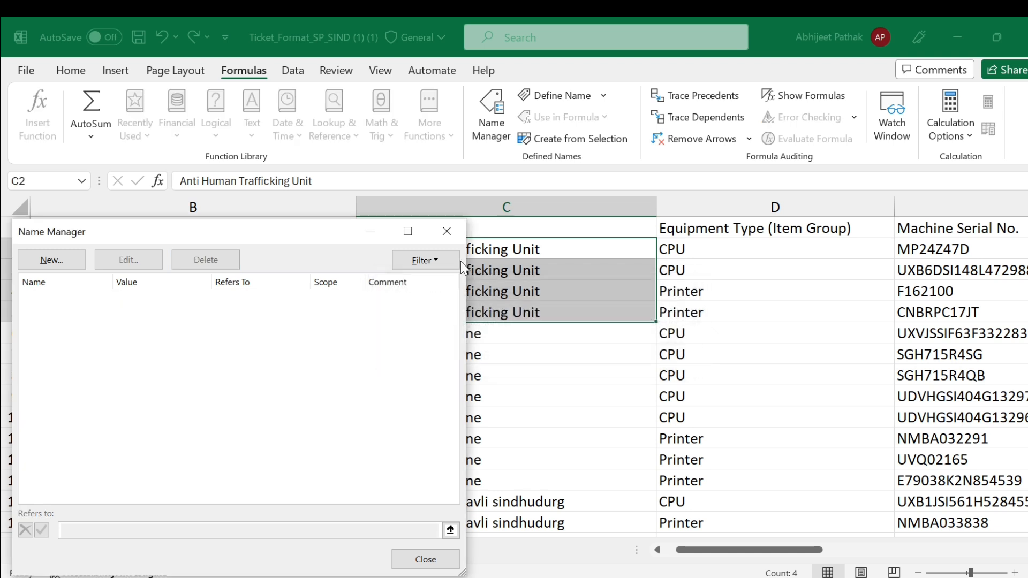
click(444, 231)
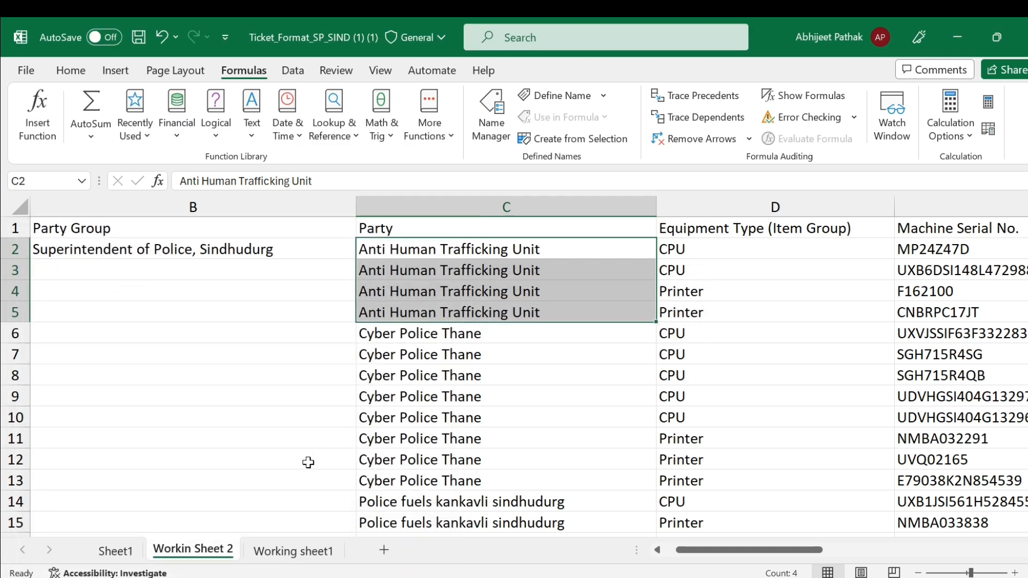
- Examine how the party, equipment type and machine serial number entries depend on each other in rows 2 to 5
click(402, 251)
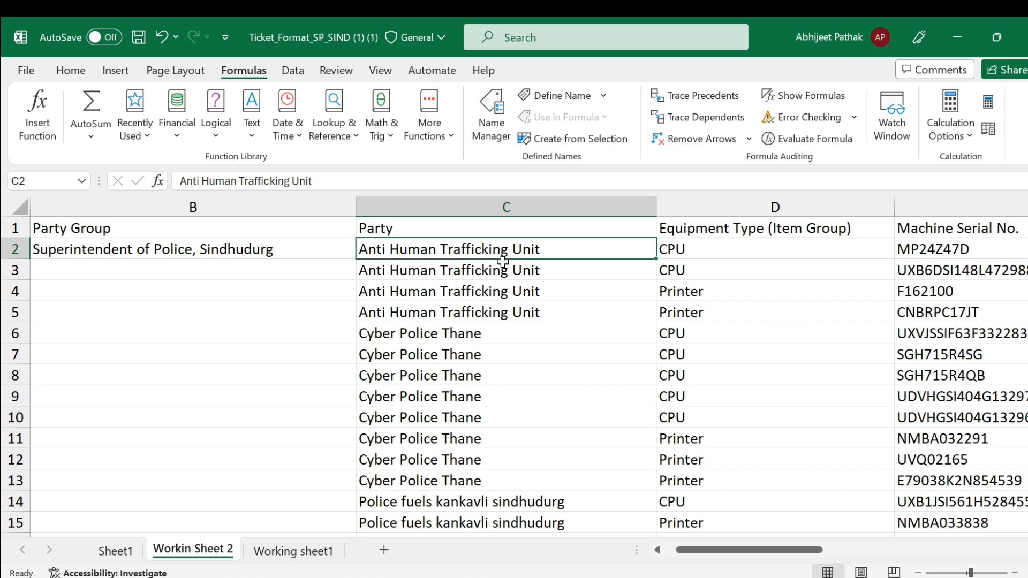
click(274, 252)
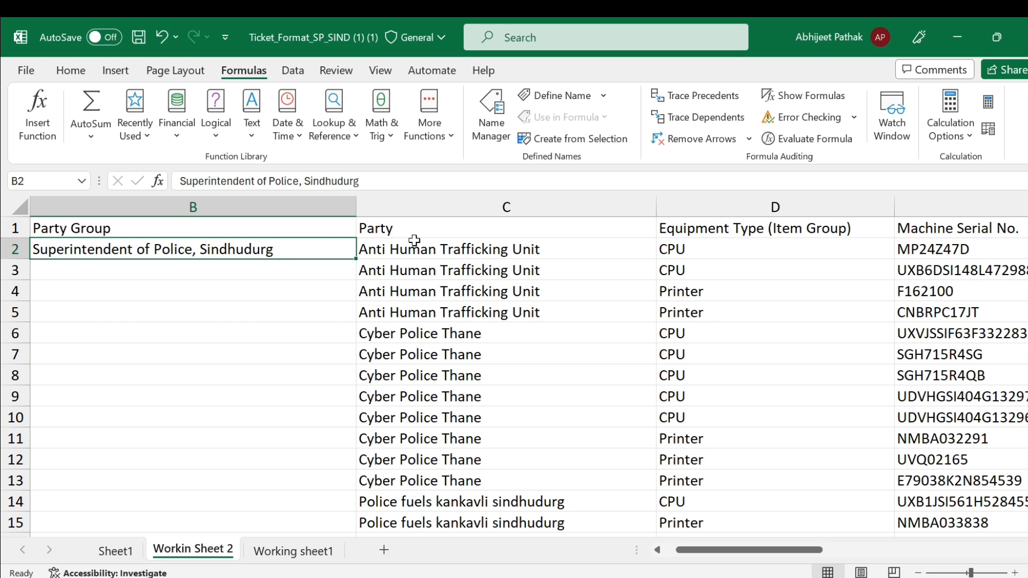
click(530, 253)
drag(691, 249, 705, 272)
drag(934, 241, 937, 273)
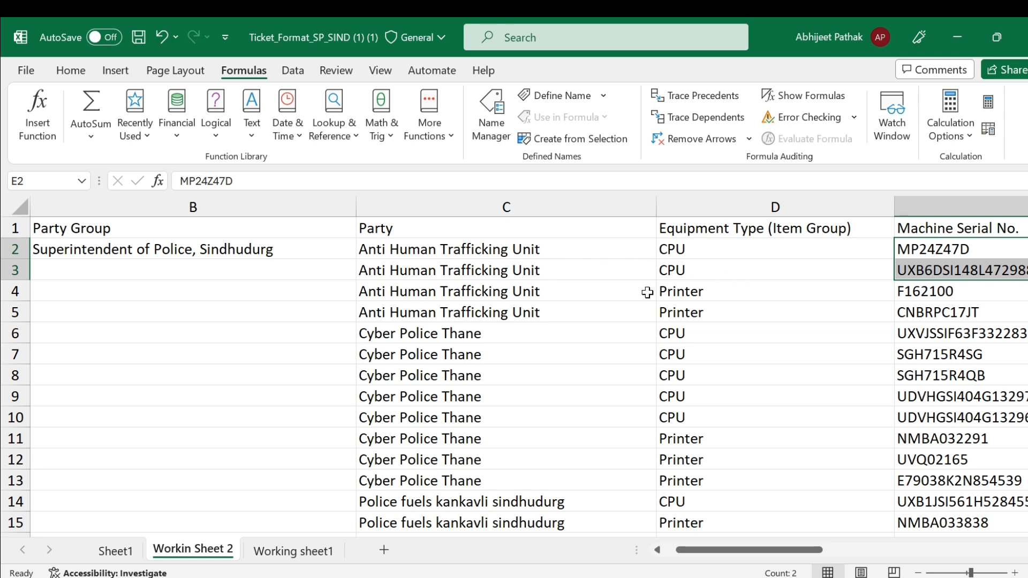
drag(609, 297, 609, 309)
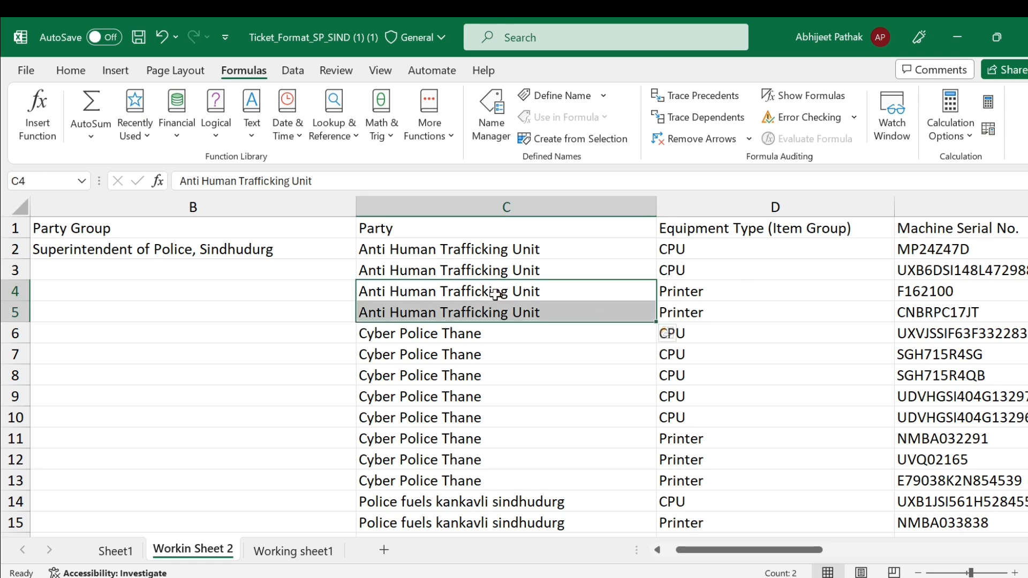
drag(935, 298, 937, 312)
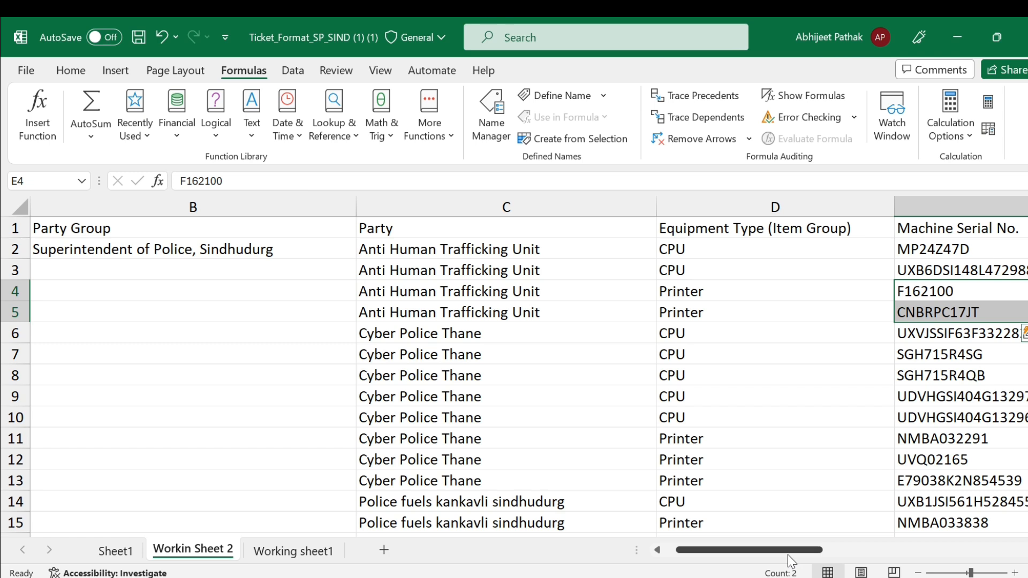
drag(786, 555, 776, 555)
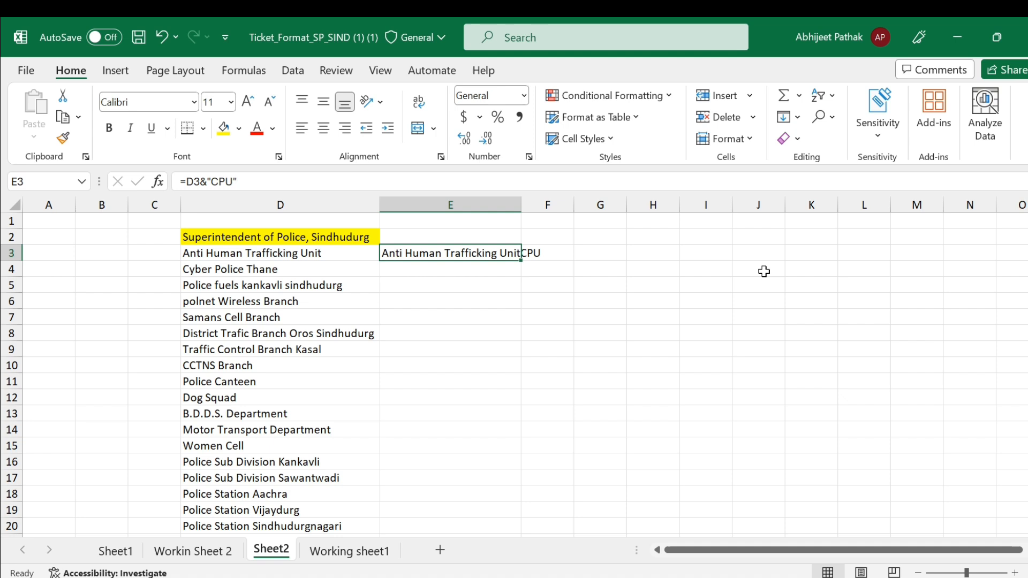
- Enter the formula =D3&"PRINTER" in E4 of Sheet2 to combine the first branch name with the equipment type
key(ctrl+c)
key(Down)
text(=)
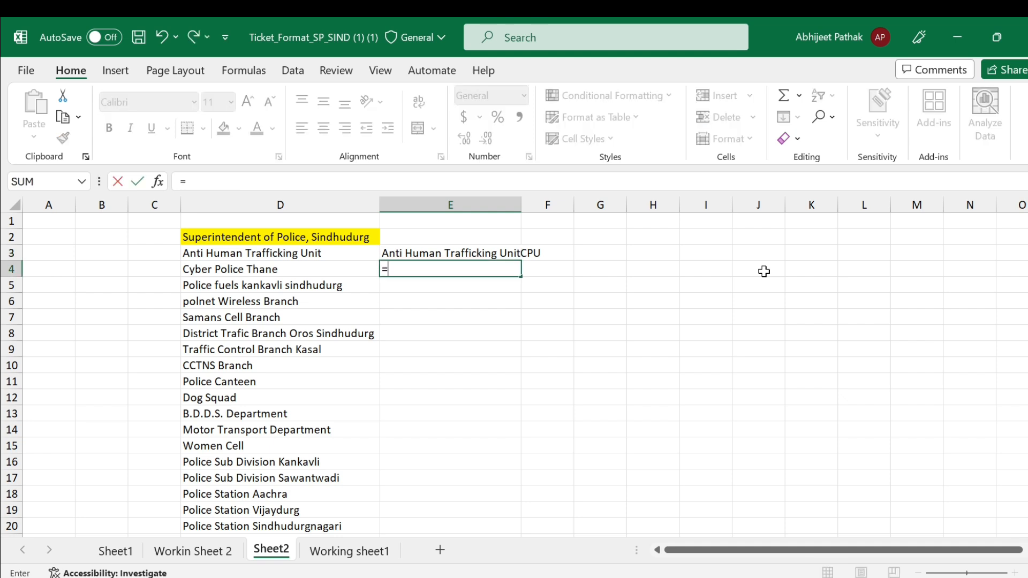
key(Left)
key(Up)
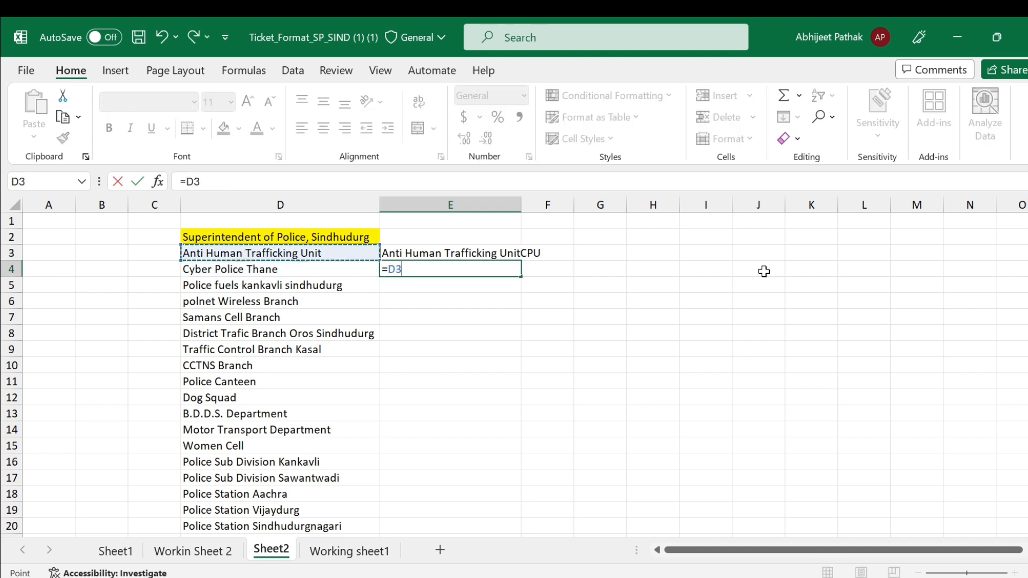
text(&")
text(PRINTER")
key(Return)
key(Up)
key(Down)
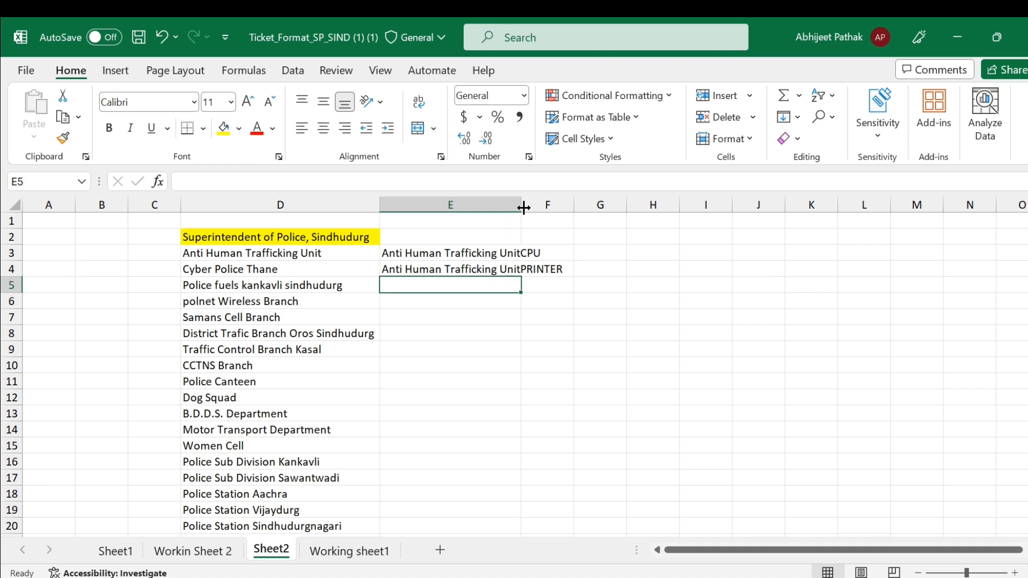
- Autofit the width of column E and select the two combined entries in E3:E4
double_click(524, 207)
drag(506, 255, 510, 268)
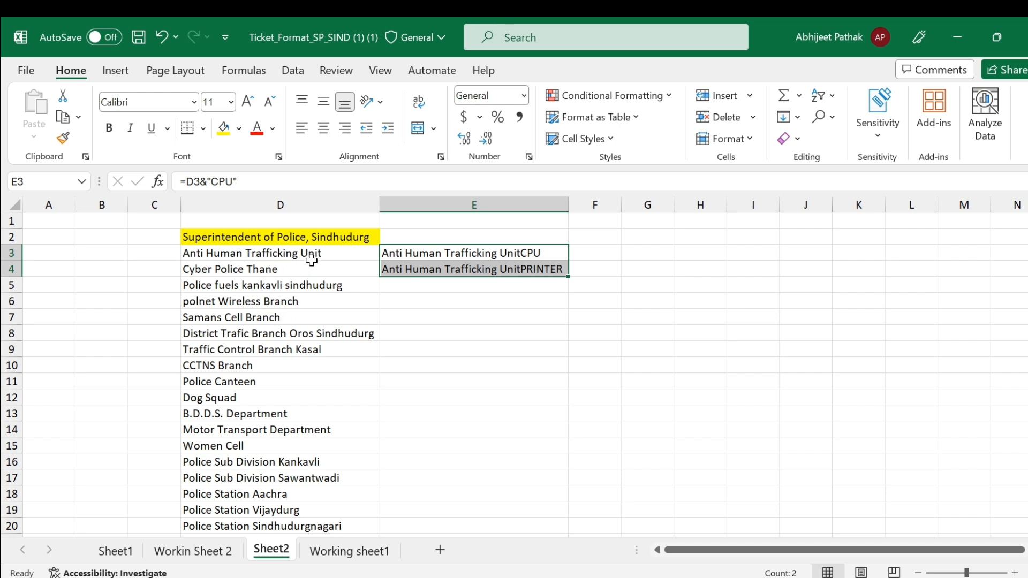
drag(507, 252, 509, 266)
- Review the full list of branch names in column D from D3 down to D53
click(360, 256)
key(ctrl+shift+Down)
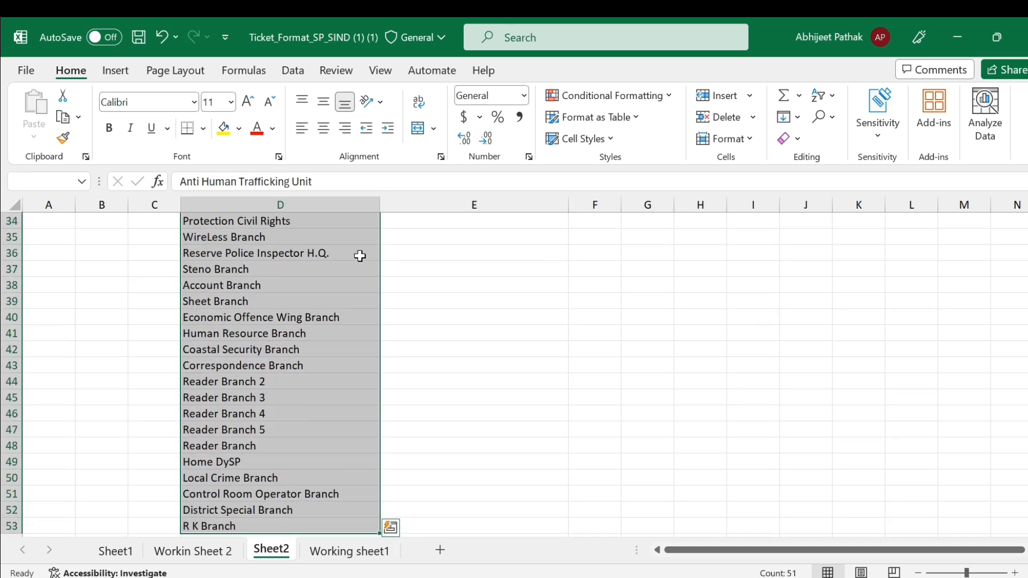
key(ctrl+Up)
key(Down)
key(Right)
key(Down)
key(Down)
key(Down)
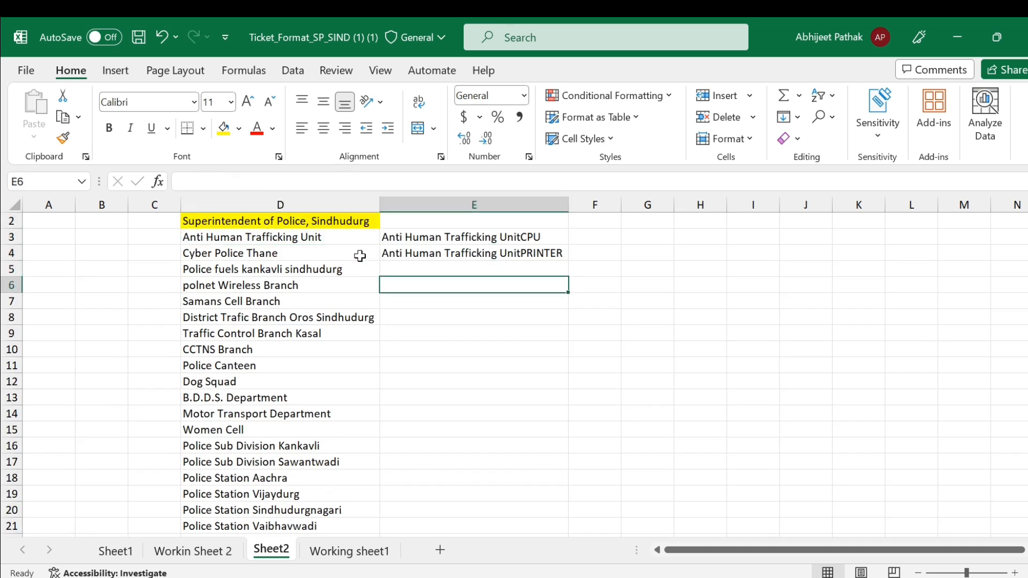
- Clear the two combination formulas from E3:E4
key(Up)
key(Up)
key(Up)
key(shift+Down)
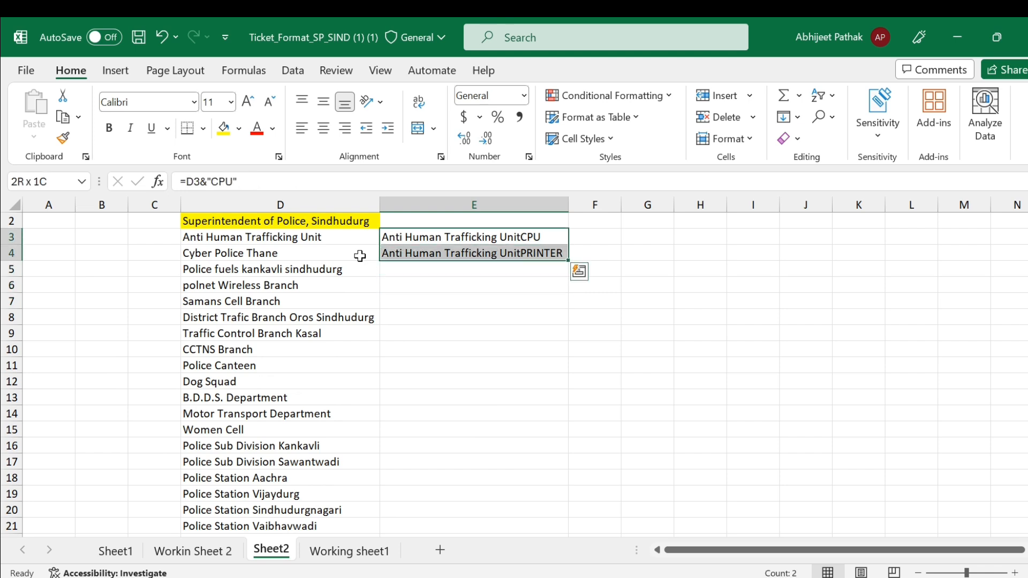
key(Delete)
- Enter the array formula =D3:D53&{"CPU","Printer"} in E3 and autofit the width of column F
key(Right)
key(Left)
text(=)
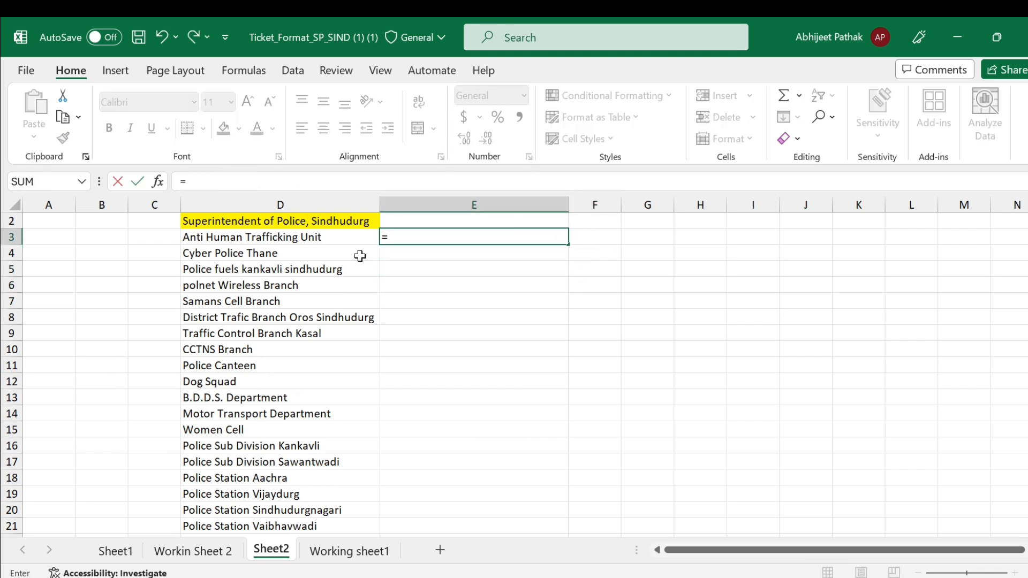
key(Left)
key(ctrl+shift+Down)
scroll(516, 332, up, 6)
scroll(516, 332, up, 5)
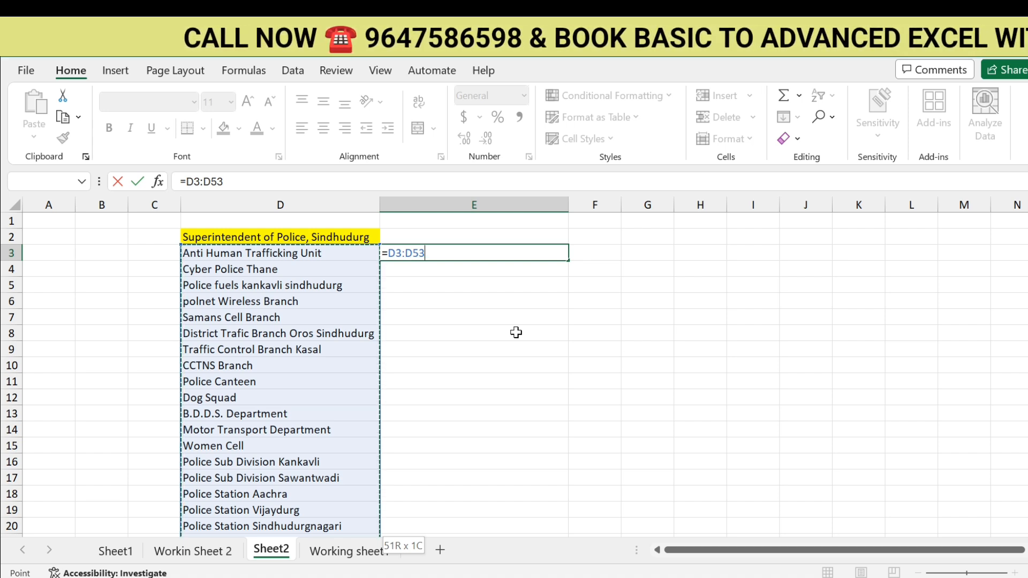
text(&{"CPU")
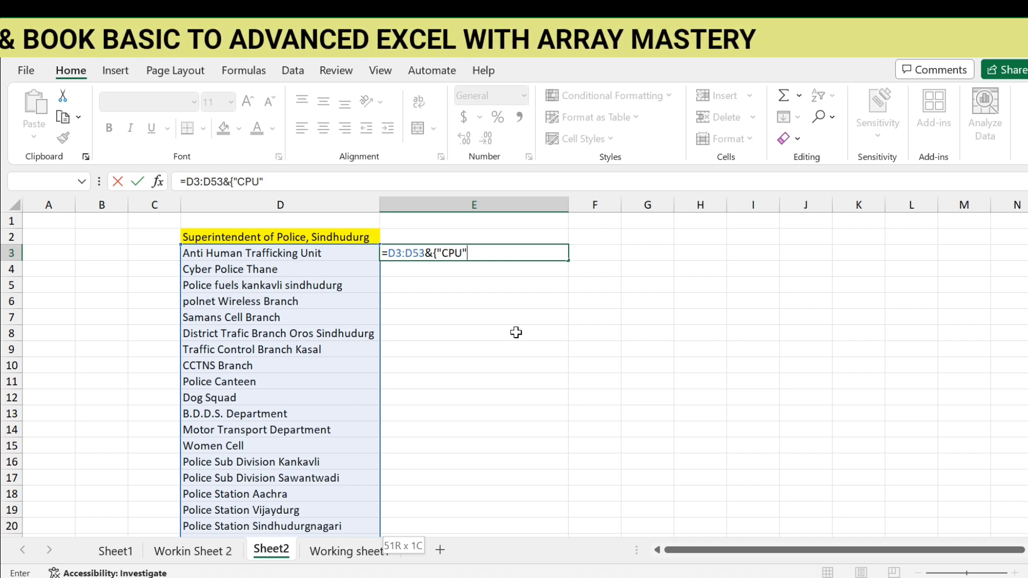
text(,)
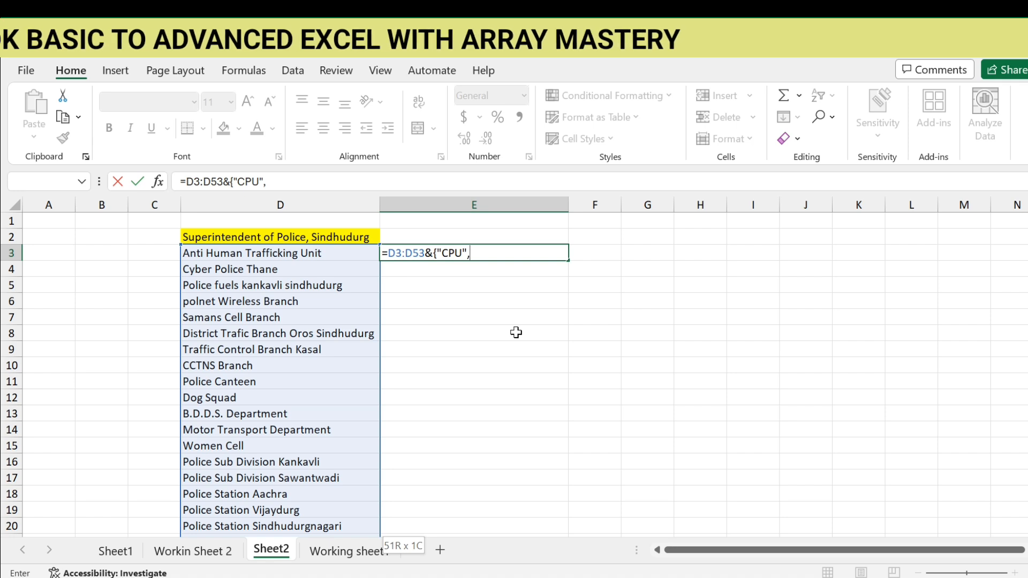
key(BackSpace)
text(:)
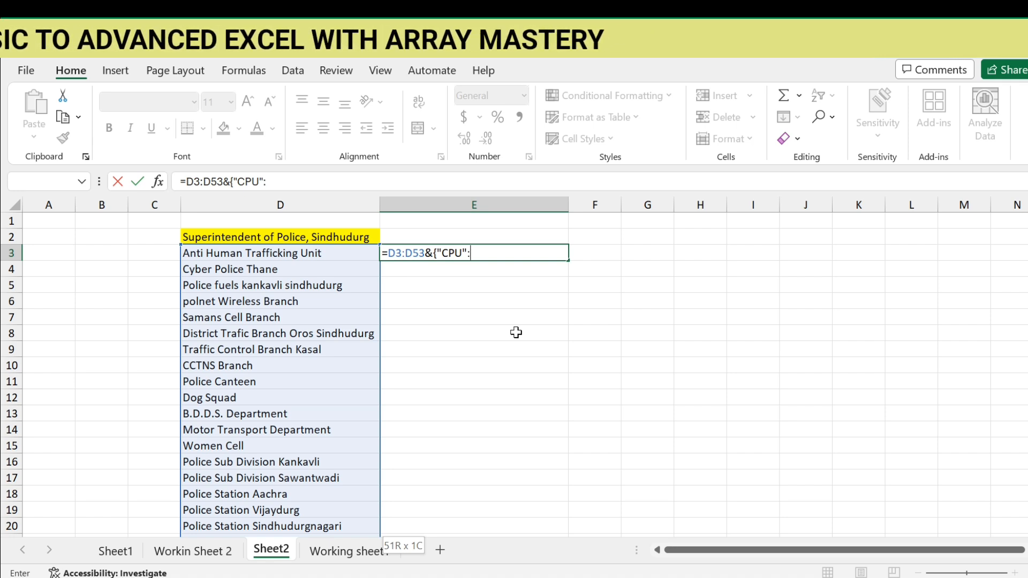
key(BackSpace)
text(;)
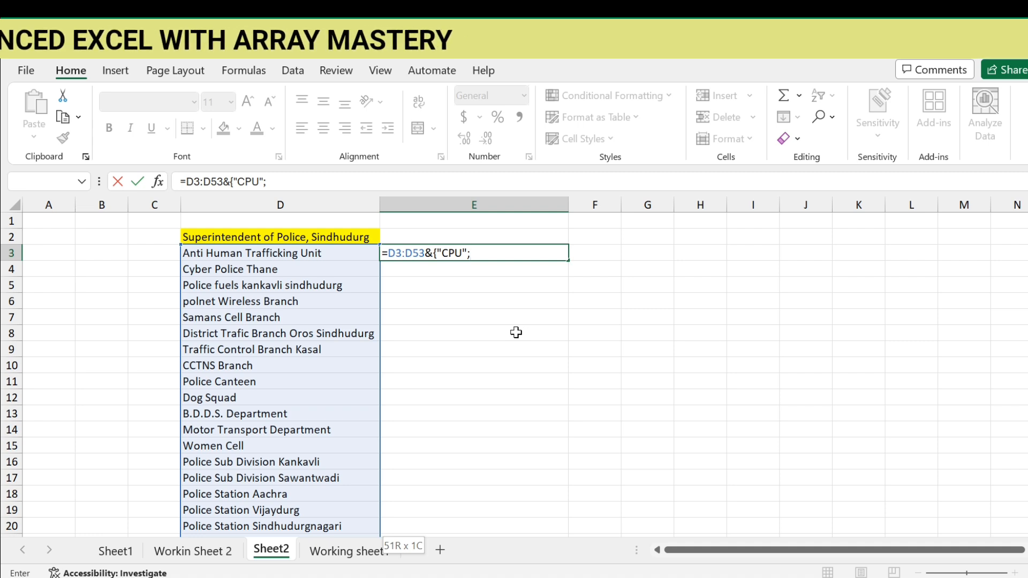
key(BackSpace)
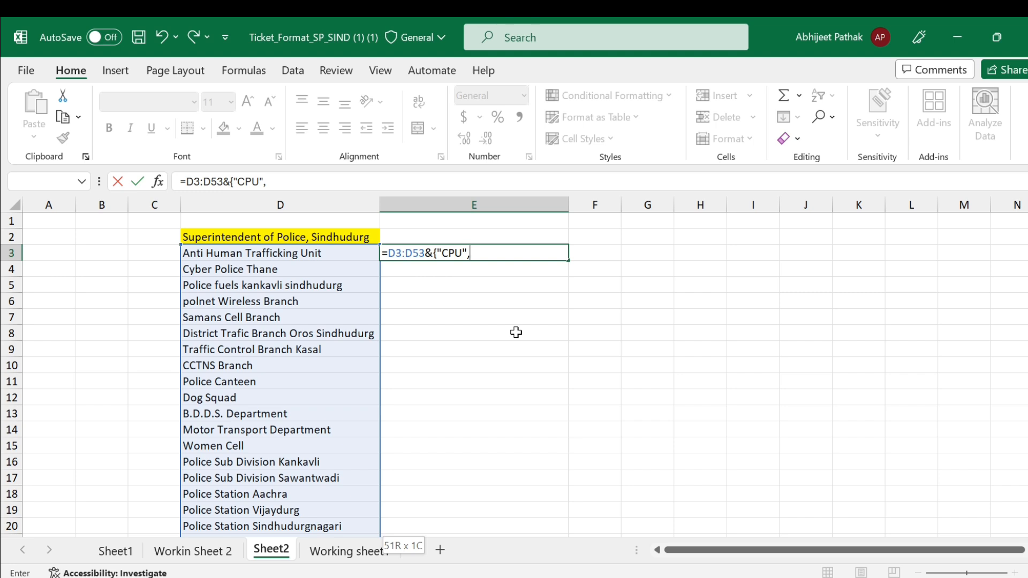
text(Printer)
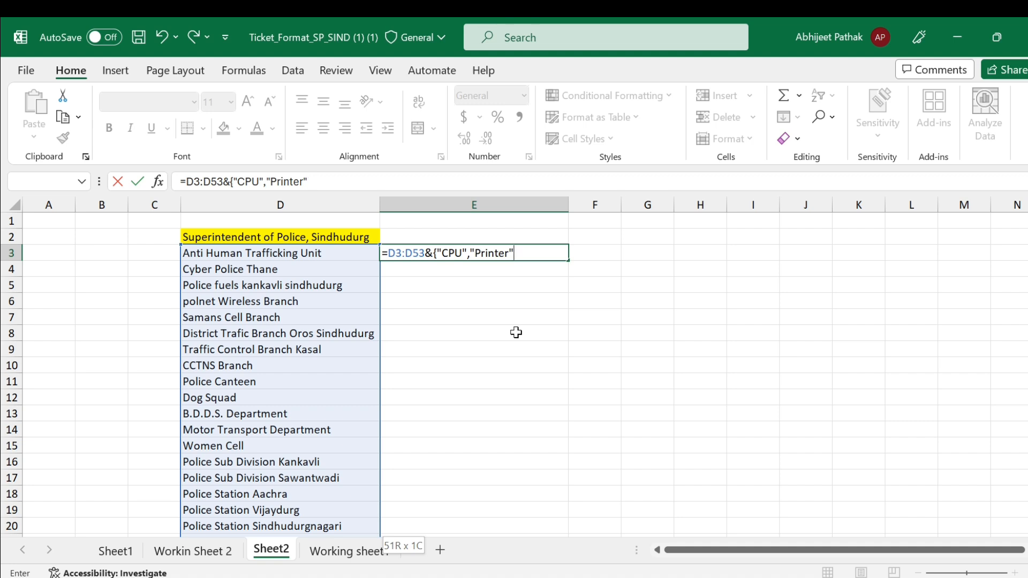
key(Return)
key(Up)
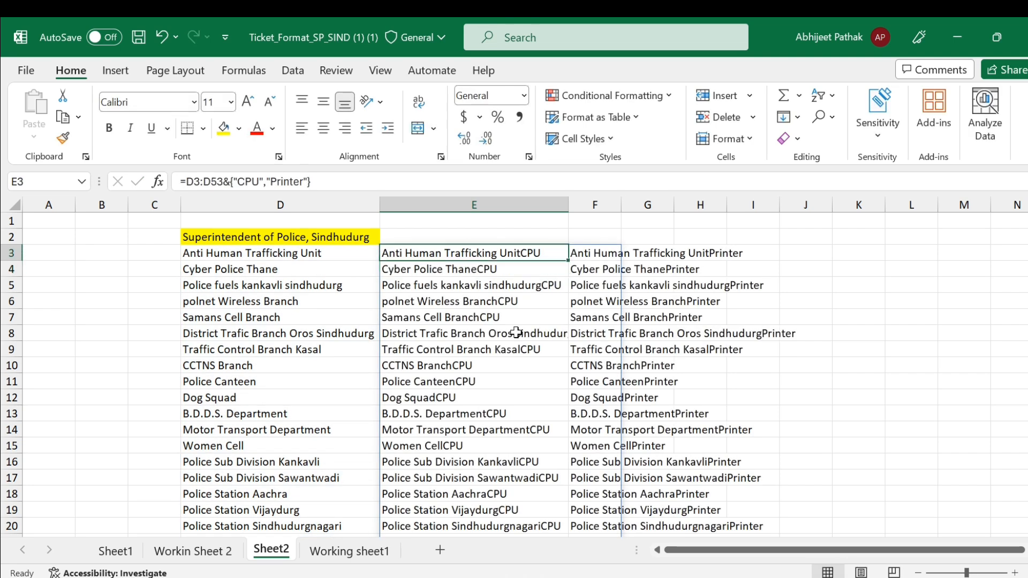
double_click(621, 205)
- Wrap the array formula in E3 in TOCOL, with ignore set to 3 and scan_by_column set to FALSE
key(F2)
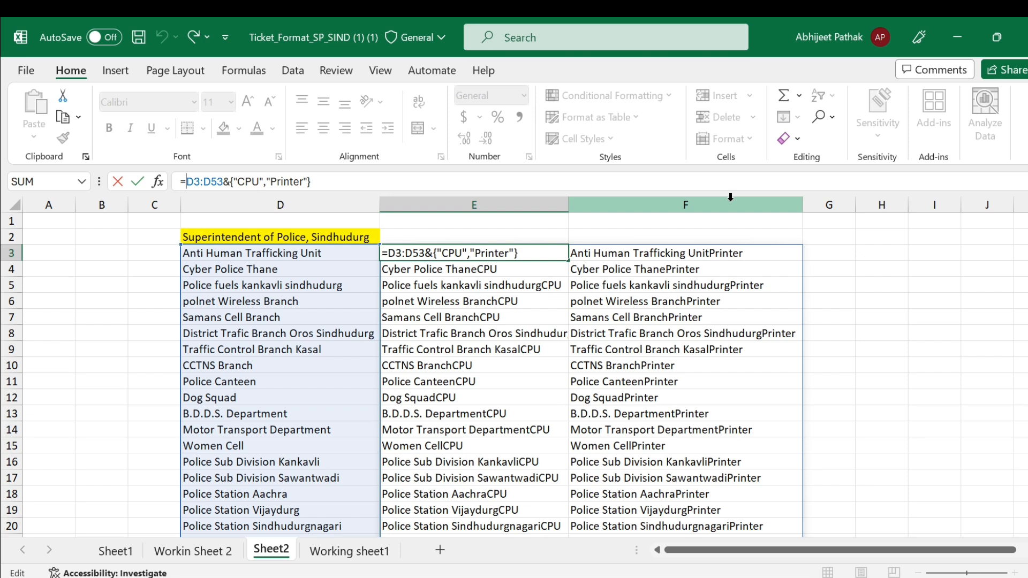
key(Home)
key(Right)
text(toc)
key(Tab)
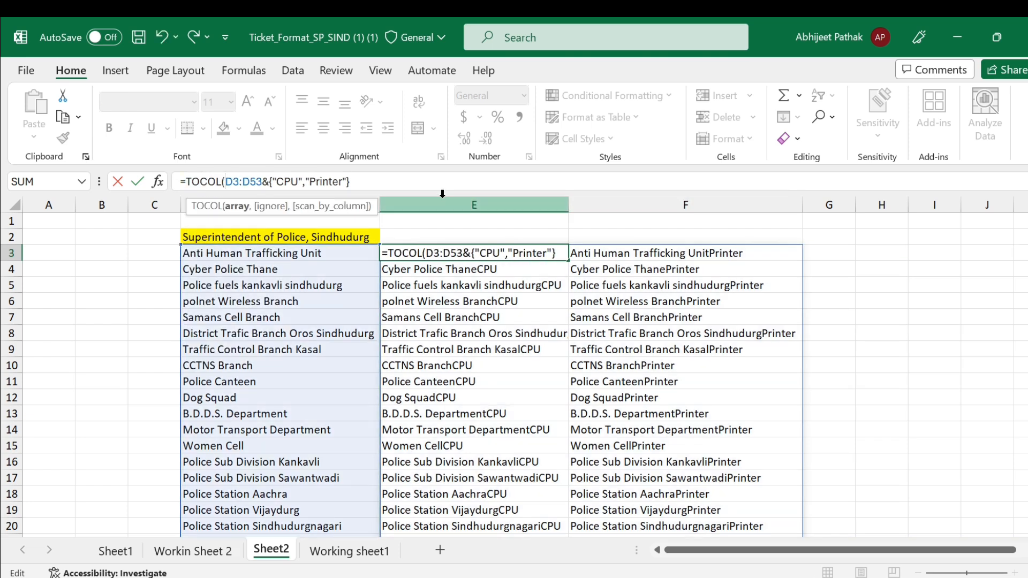
text(,)
key(Down)
key(Up)
key(Down)
key(Down)
key(Down)
key(Tab)
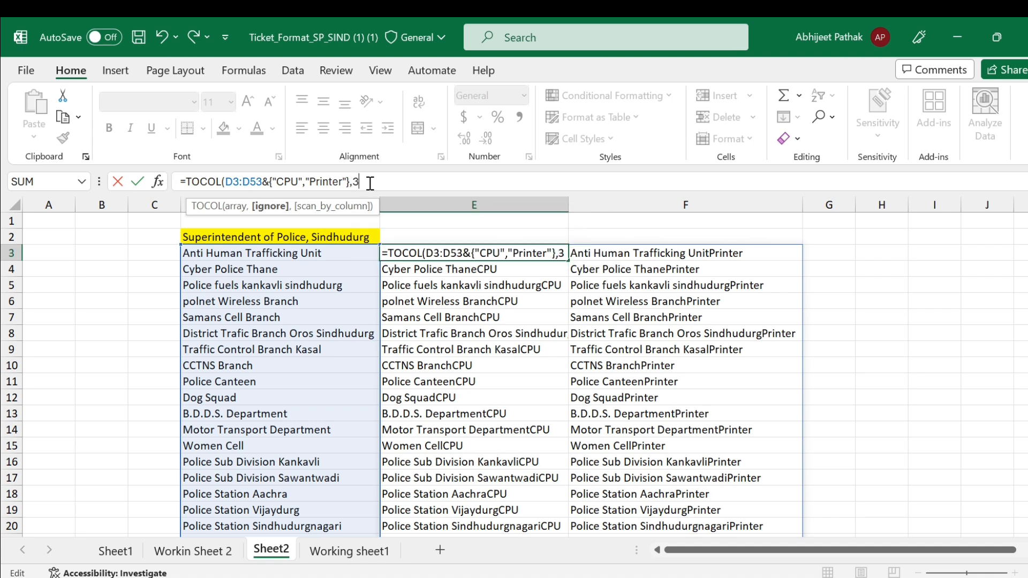
text(,)
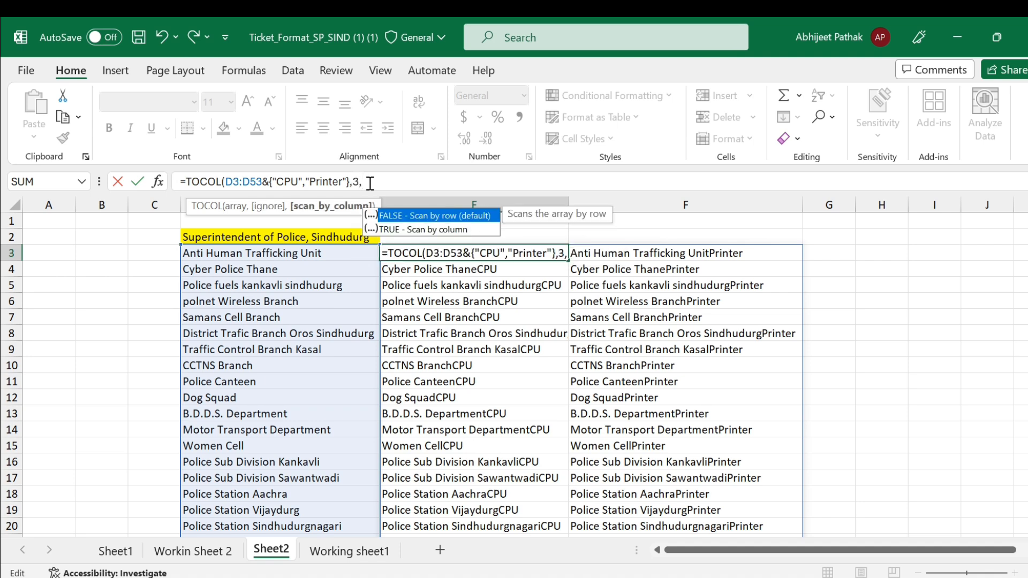
key(Down)
key(Up)
key(Tab)
key(Return)
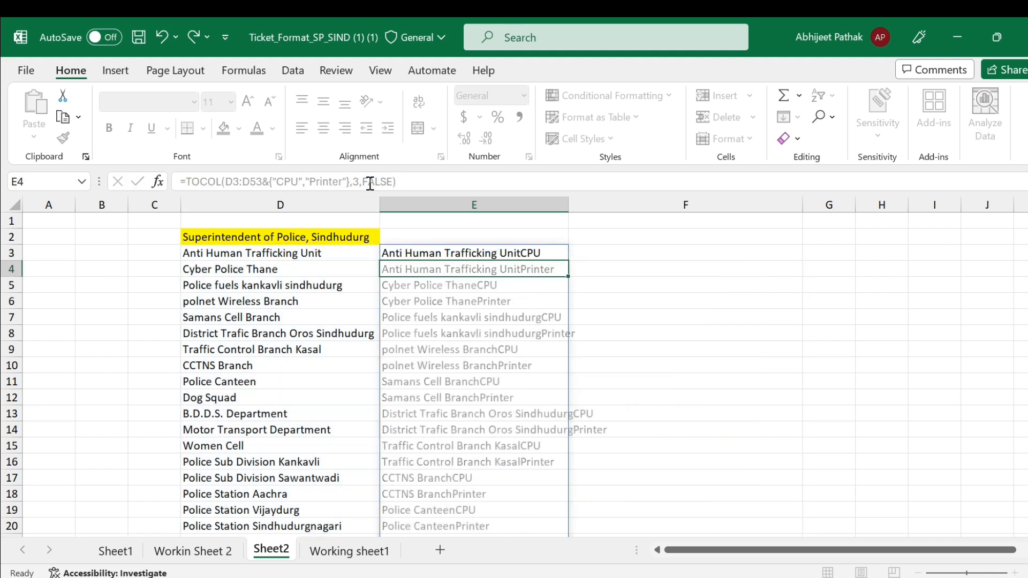
- Autofit the width of column E to the combined branch and equipment names
key(Up)
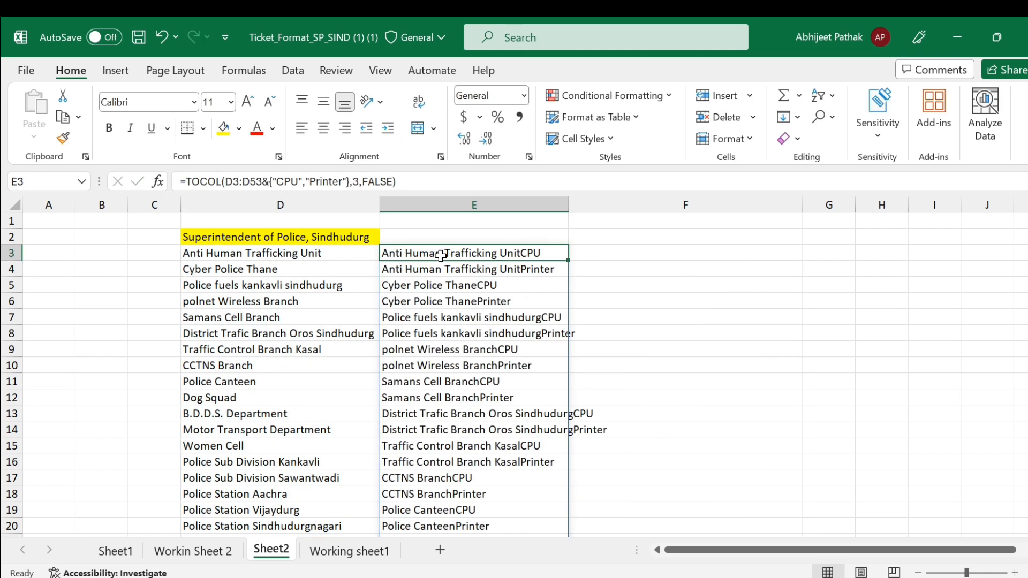
drag(442, 255, 464, 334)
click(443, 318)
double_click(568, 205)
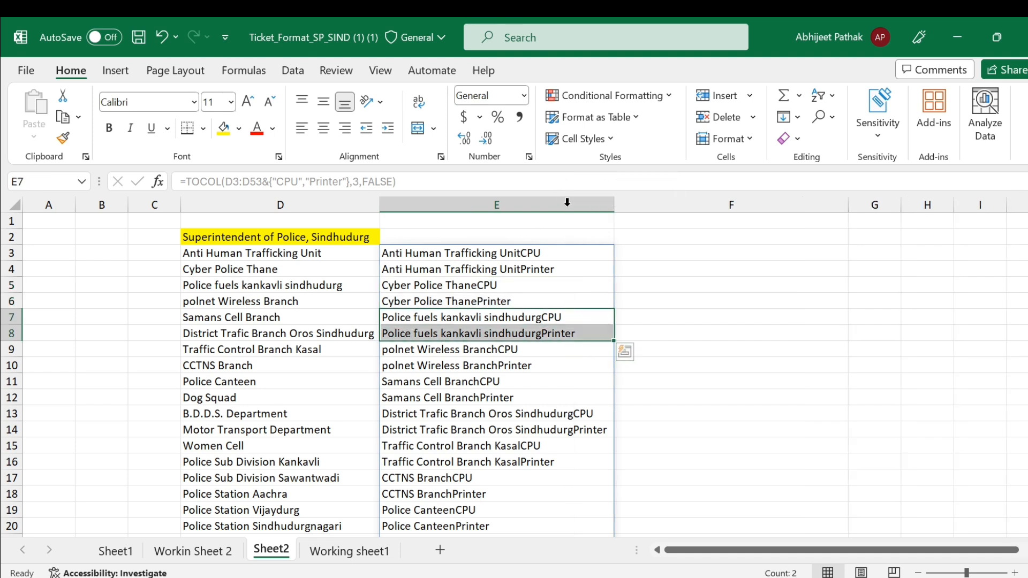
- Convert the TOCOL results in E3:E104 to static text by copying them and pasting them in place as values
key(Up)
key(Up)
key(Up)
key(Up)
key(ctrl+shift+Down)
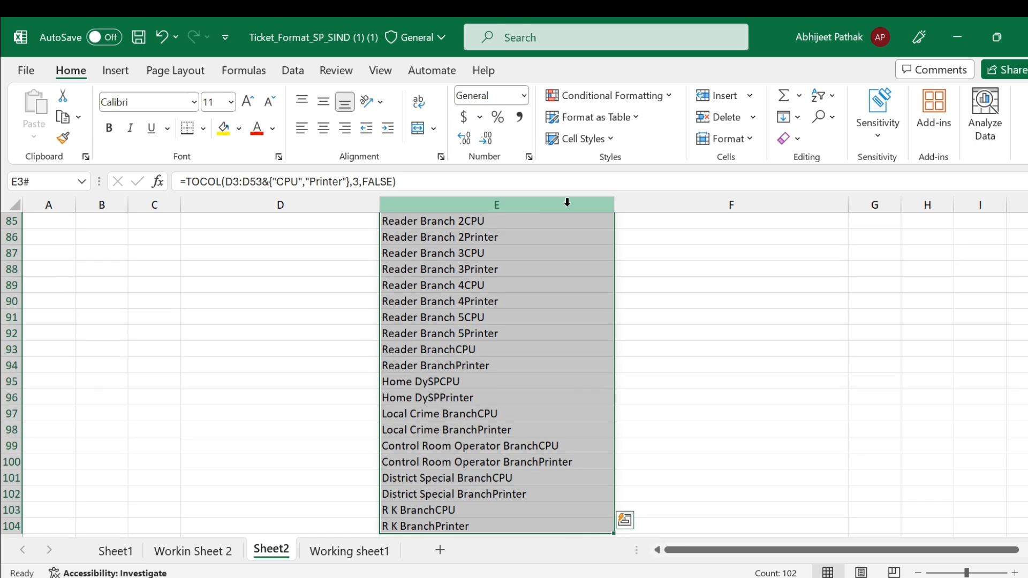
key(ctrl+c)
key(Up)
key(Down)
key(alt)
key(h)
key(v)
key(s)
key(v)
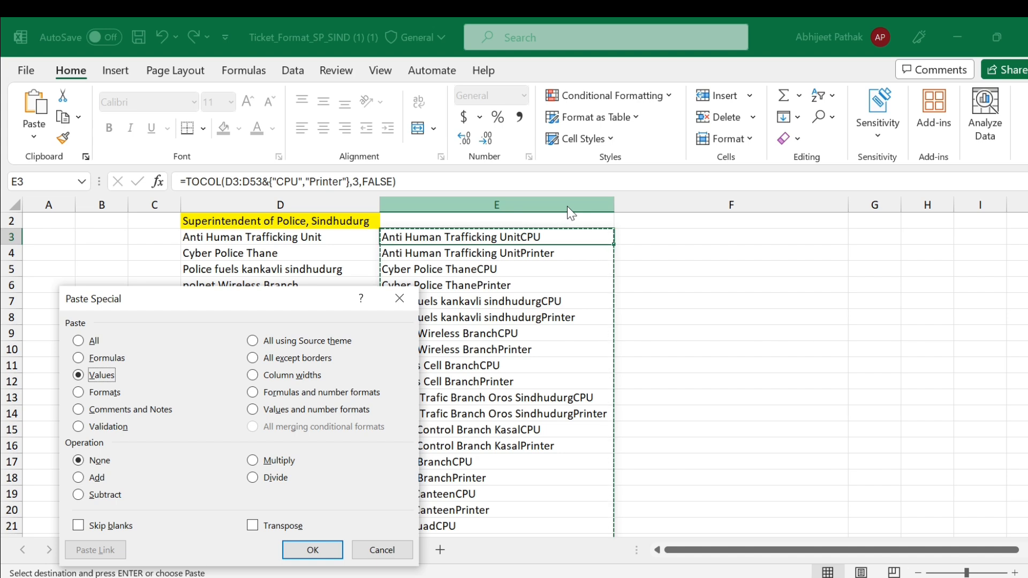
key(Return)
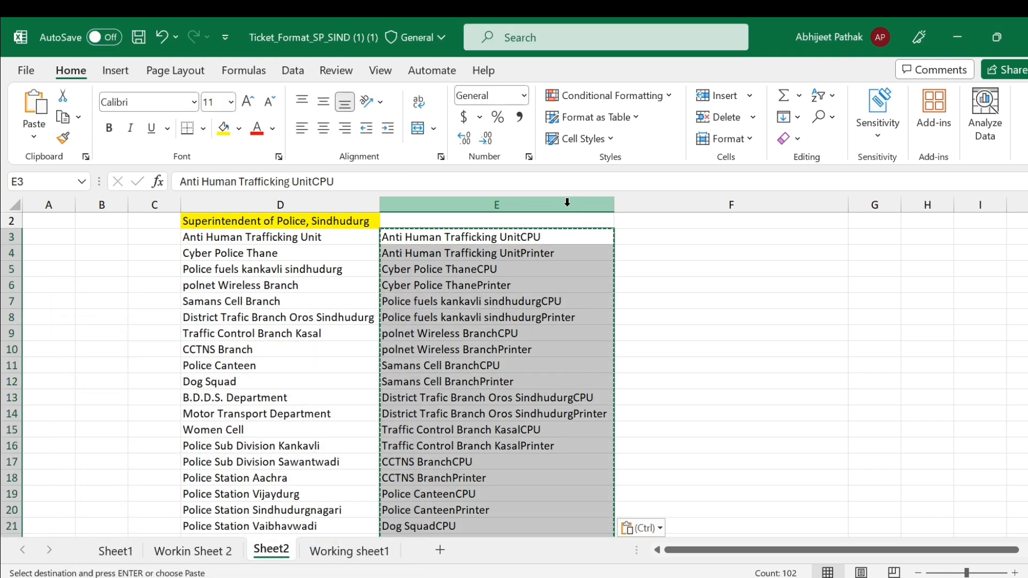
key(Up)
key(Down)
key(Escape)
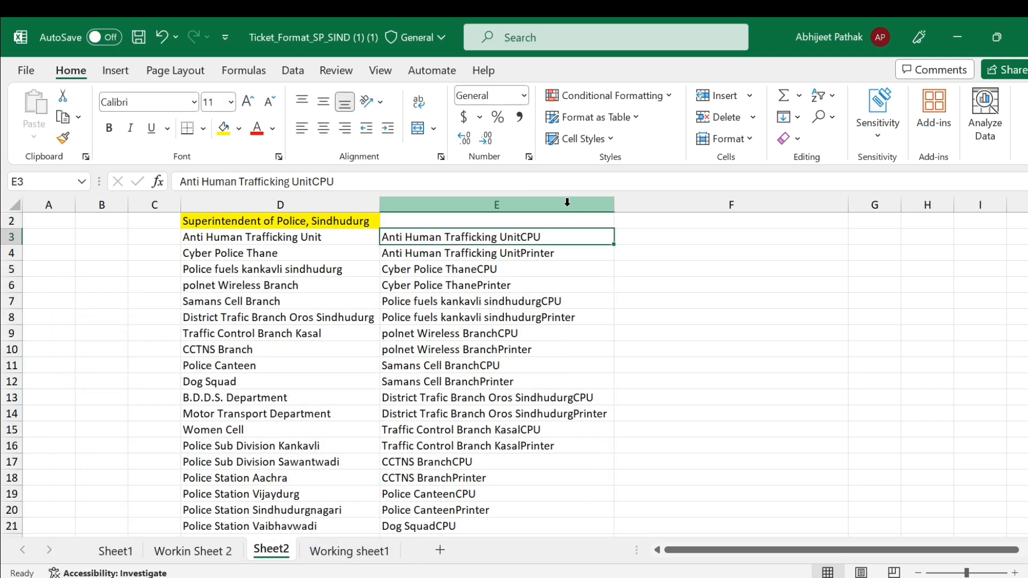
- Start a FILTER formula in F3 with the absolute range 'Workin Sheet 2'!$E$2:$E$355 as its array
key(Right)
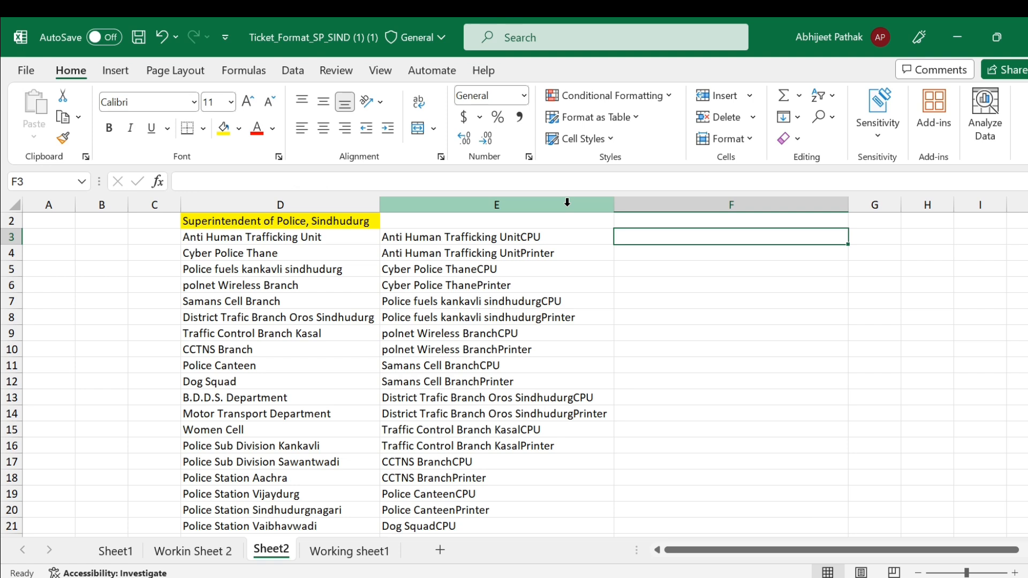
key(Left)
key(Down)
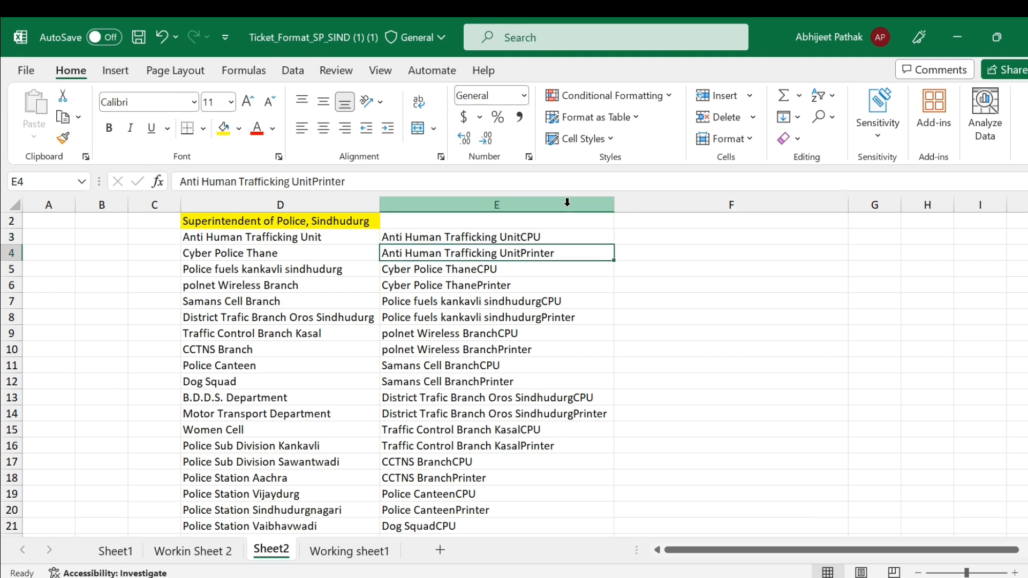
key(Right)
key(Up)
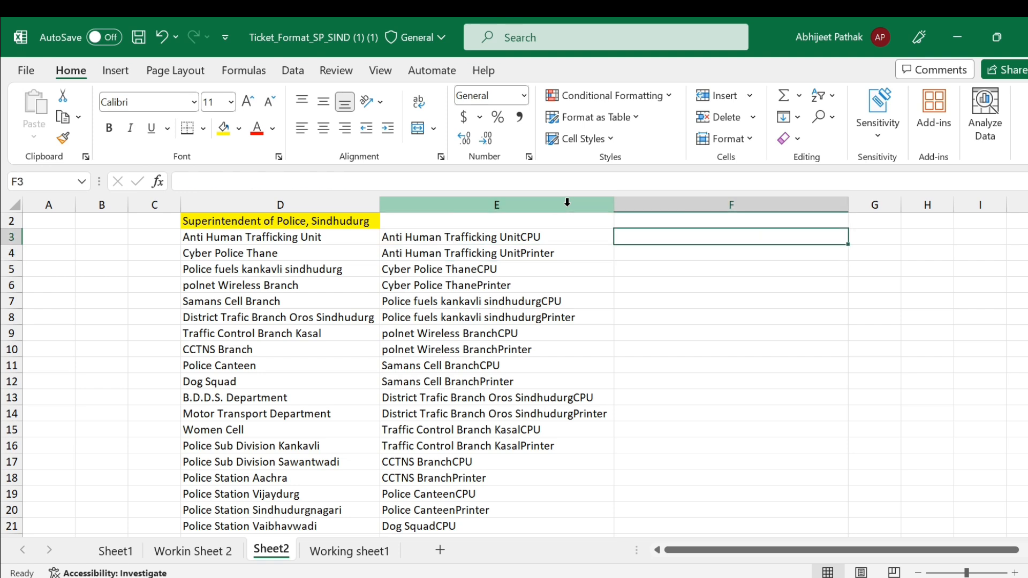
text(=ine)
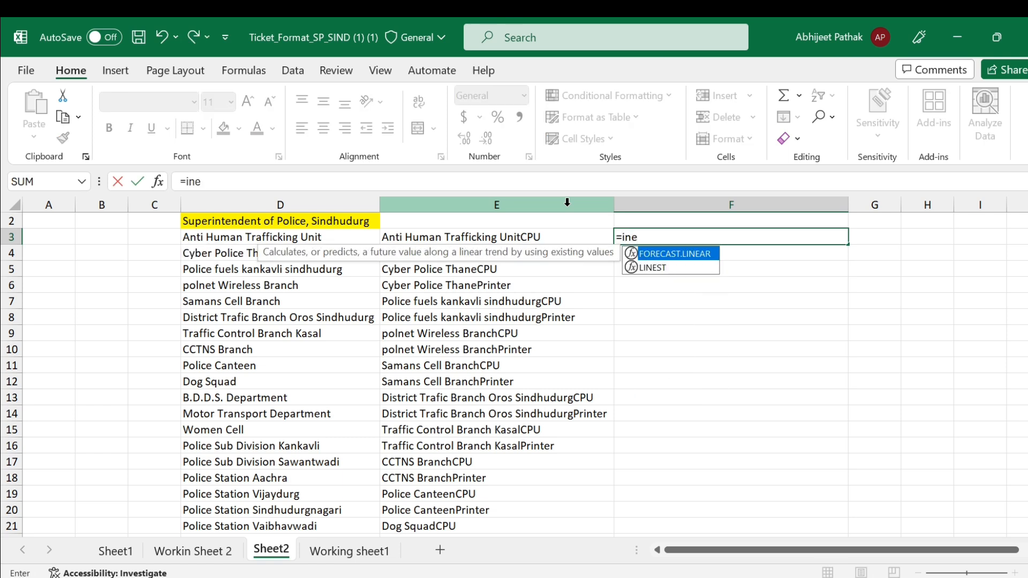
key(Escape)
text(=fil)
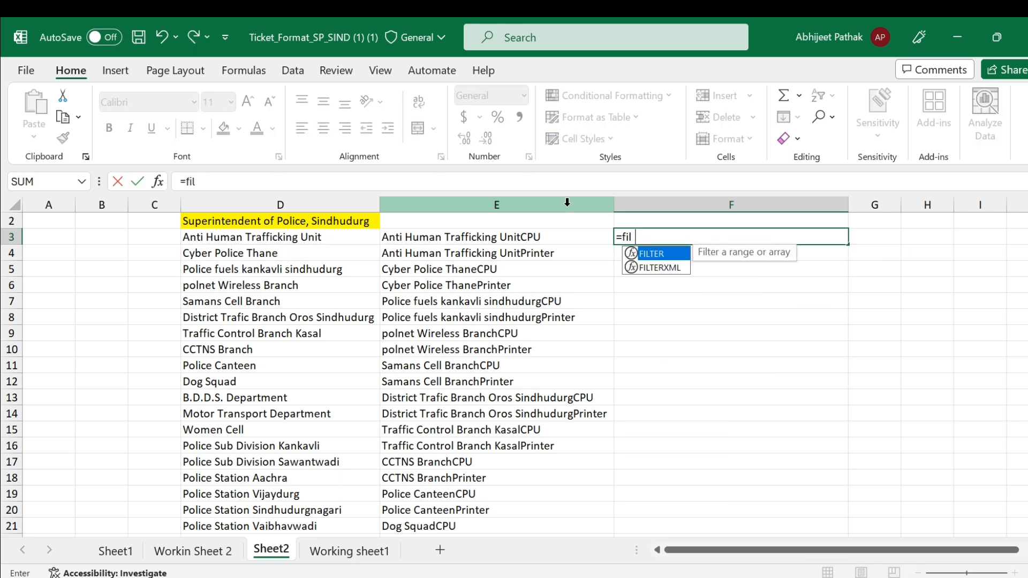
key(Tab)
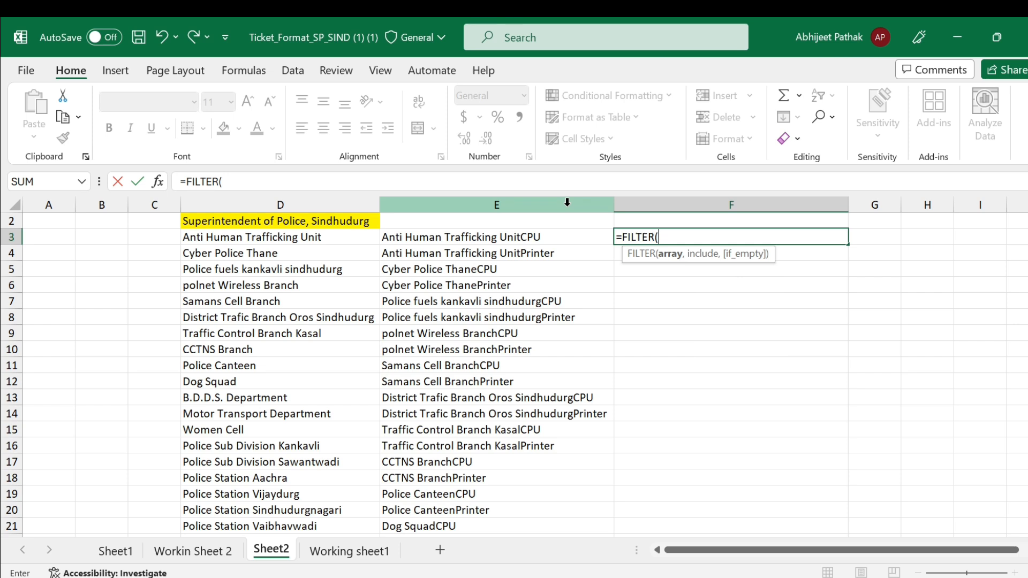
click(217, 551)
click(833, 249)
scroll(834, 248, right, 3)
key(Right)
key(ctrl+shift+Down)
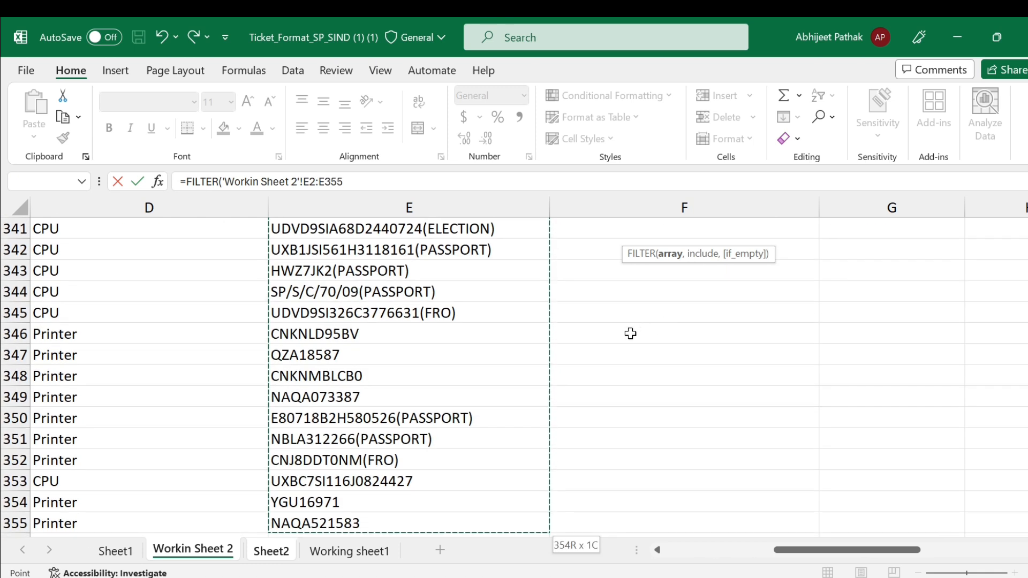
key(F4)
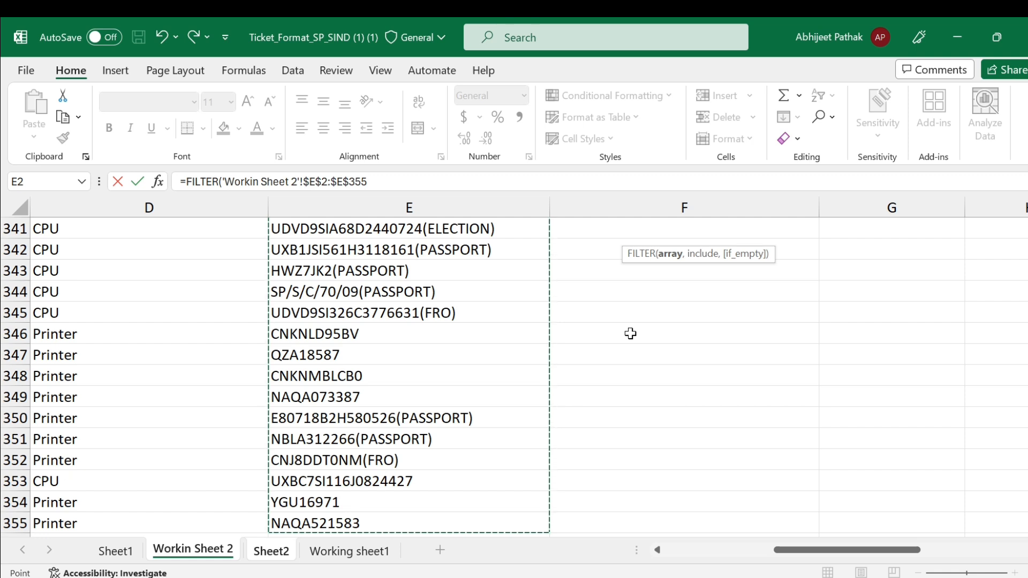
text(,)
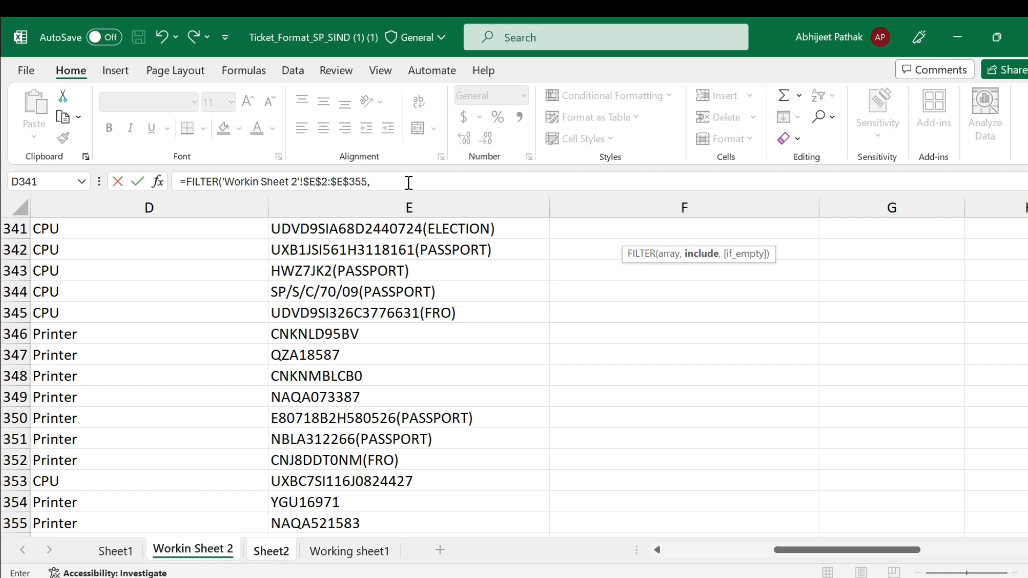
- Begin the FILTER's include condition by comparing Sheet2!E3 with the absolute party range 'Workin Sheet 2'!$C$2:$C$355
scroll(495, 290, up, 13)
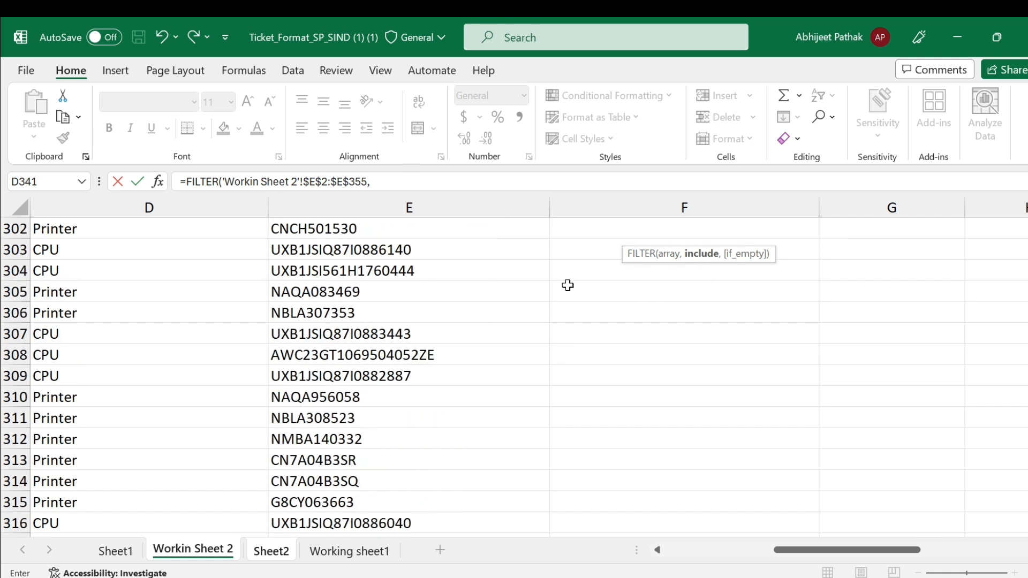
click(270, 551)
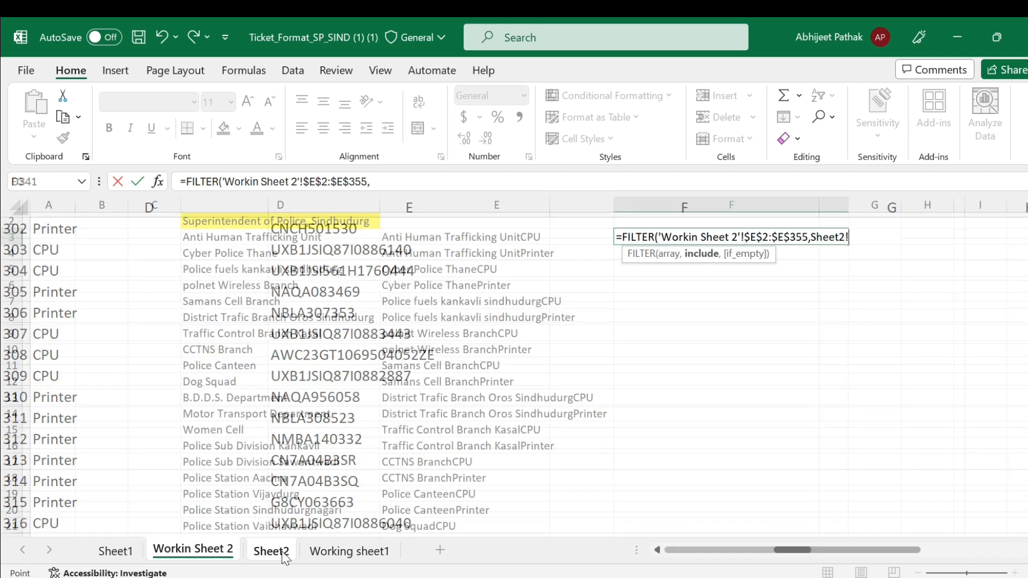
click(452, 239)
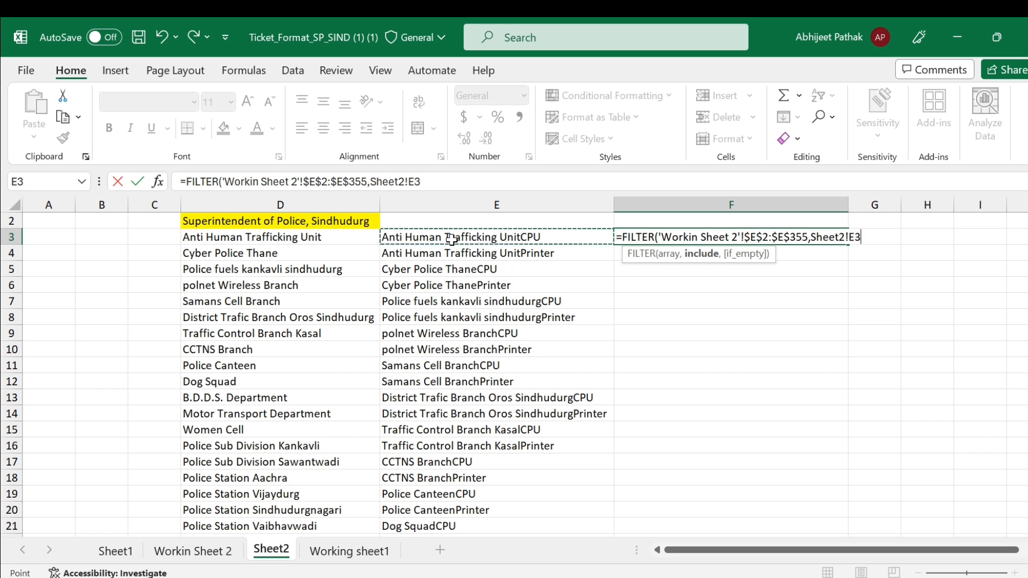
text(=)
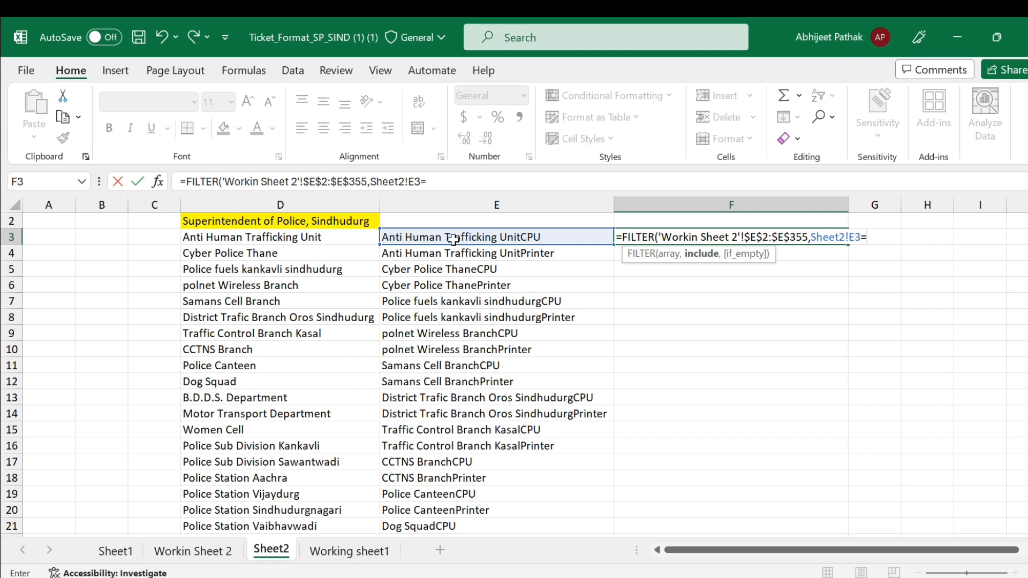
click(197, 554)
scroll(381, 322, up, 5)
click(381, 251)
key(ctrl+Up)
key(ctrl+Left)
key(Right)
key(Right)
key(Right)
key(Left)
key(Down)
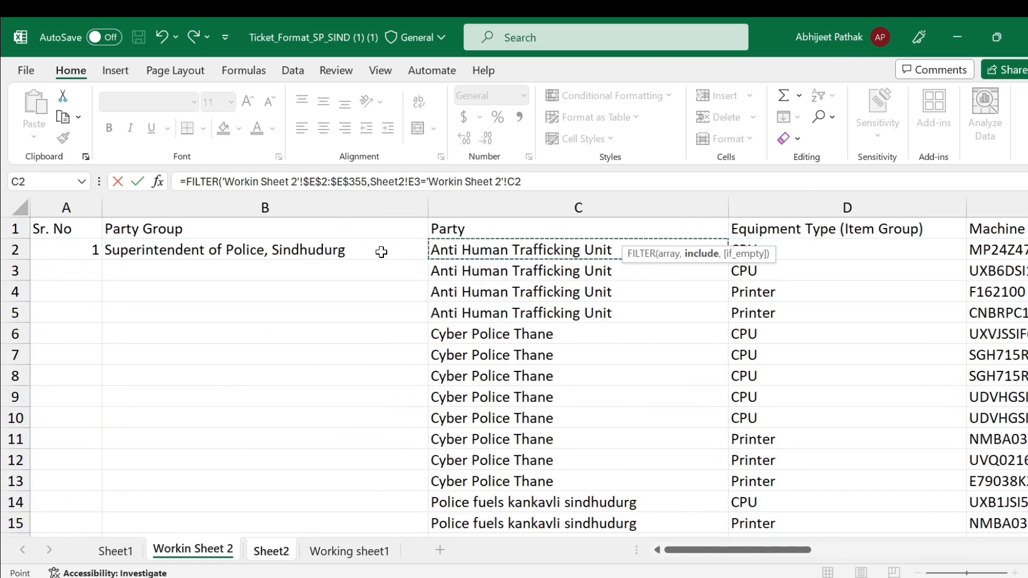
key(ctrl+shift+Down)
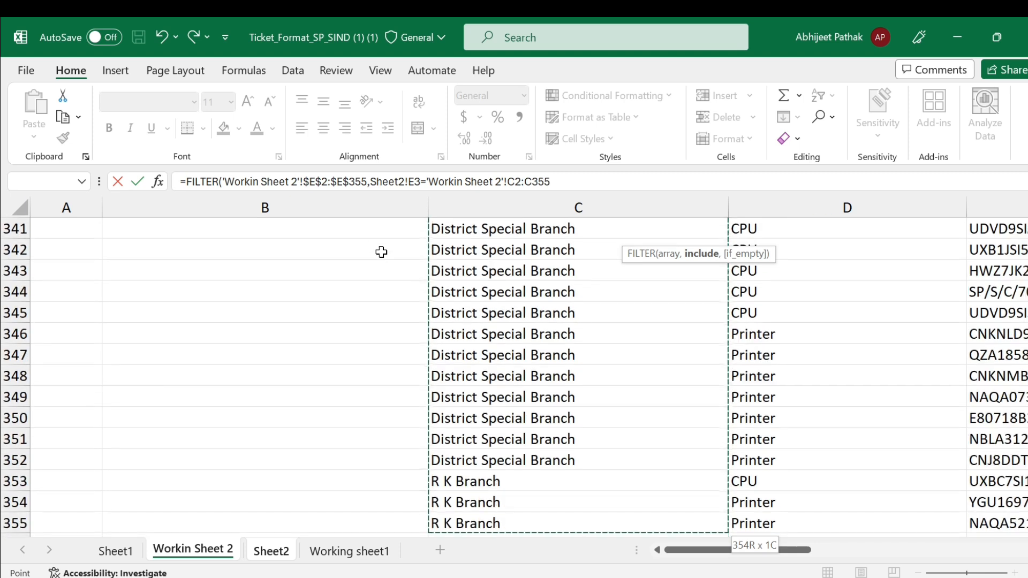
key(F4)
- Join the absolute equipment type range 'Workin Sheet 2'!$D$2:$D$355 to the party range with & and complete the FILTER formula
text(&)
click(754, 317)
key(ctrl+Up)
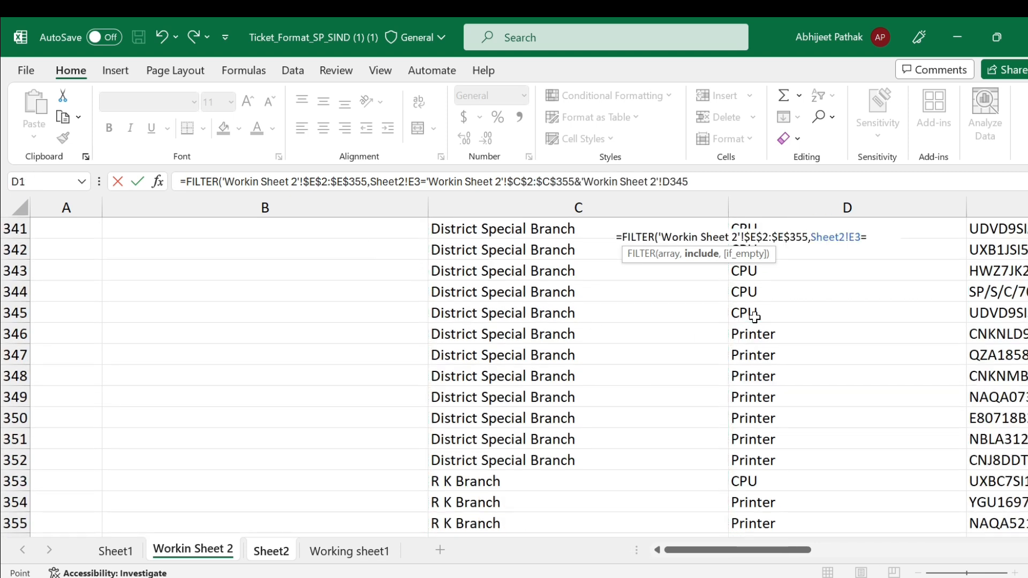
key(Down)
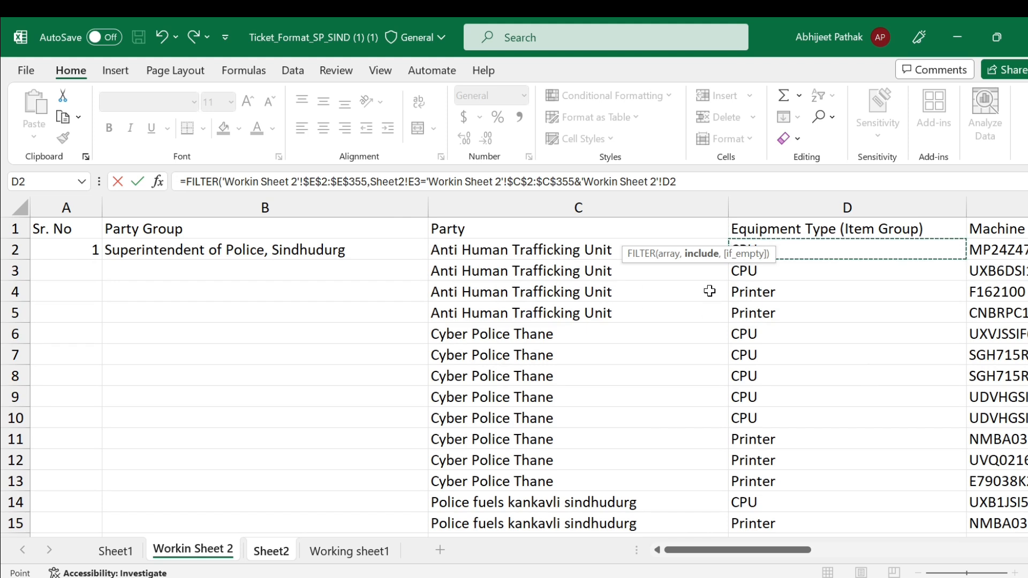
key(ctrl+shift+Down)
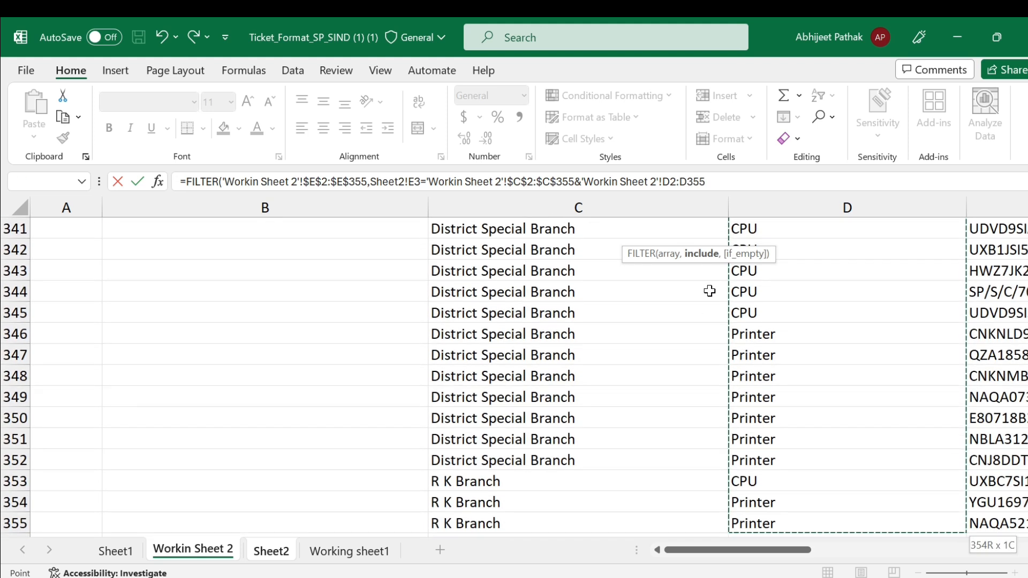
key(F4)
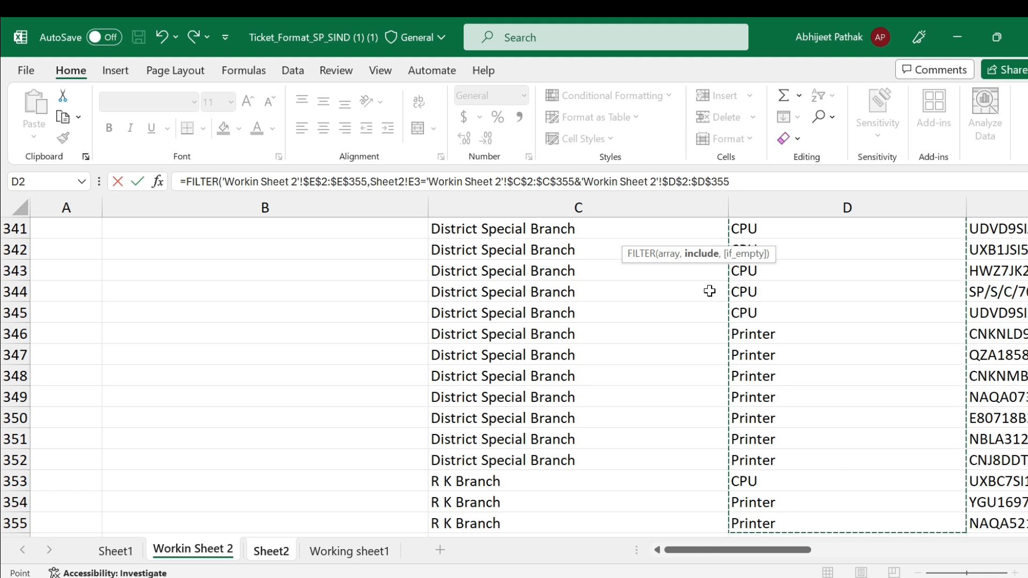
text())
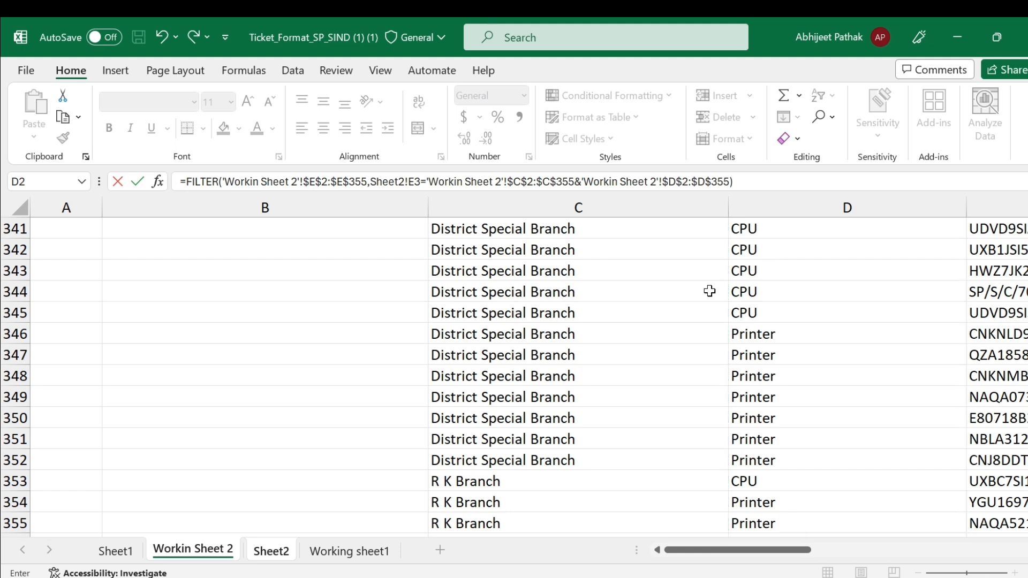
key(Return)
key(Up)
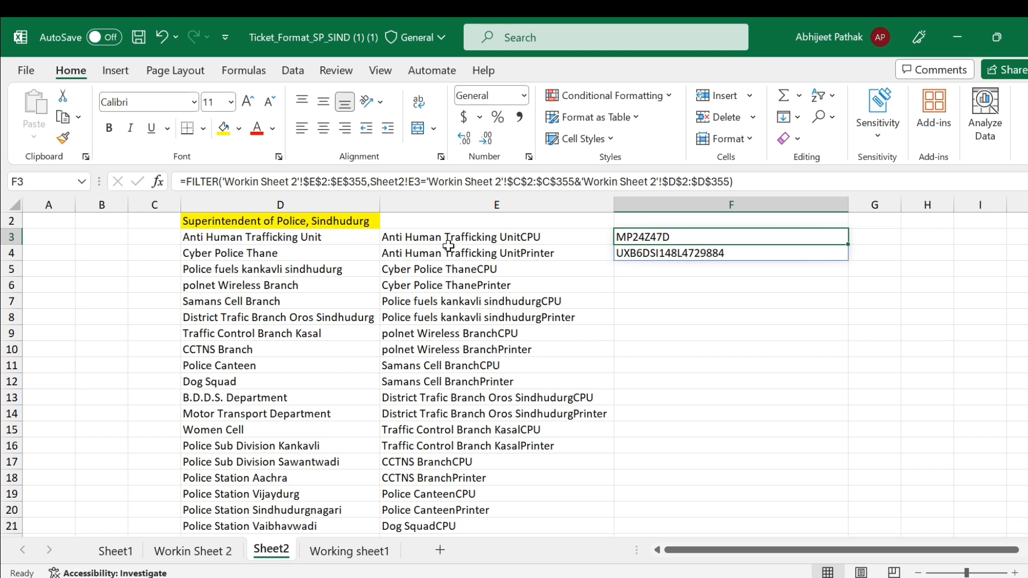
- Check the Anti Human Trafficking Unit's CPU and Printer serial numbers in Workin Sheet 2 against the FILTER output on Sheet2
click(193, 551)
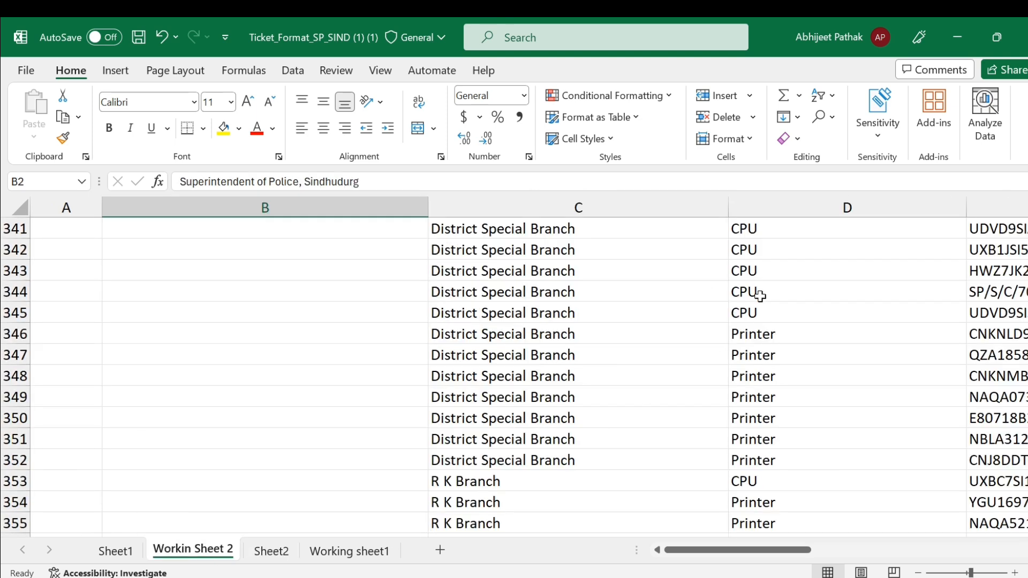
scroll(837, 461, up, 20)
click(653, 312)
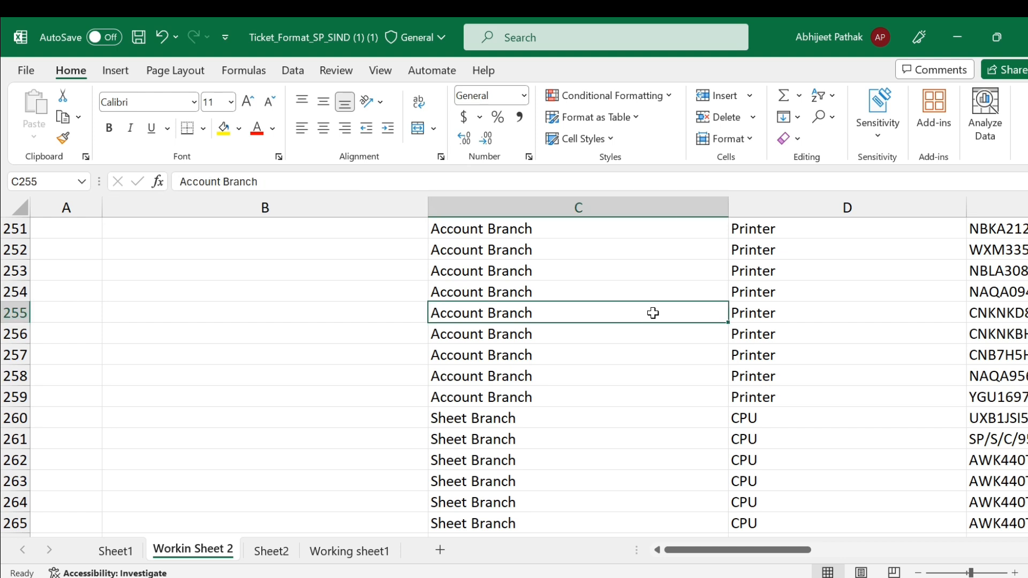
key(ctrl+Up)
key(Down)
key(shift+Down)
key(Right)
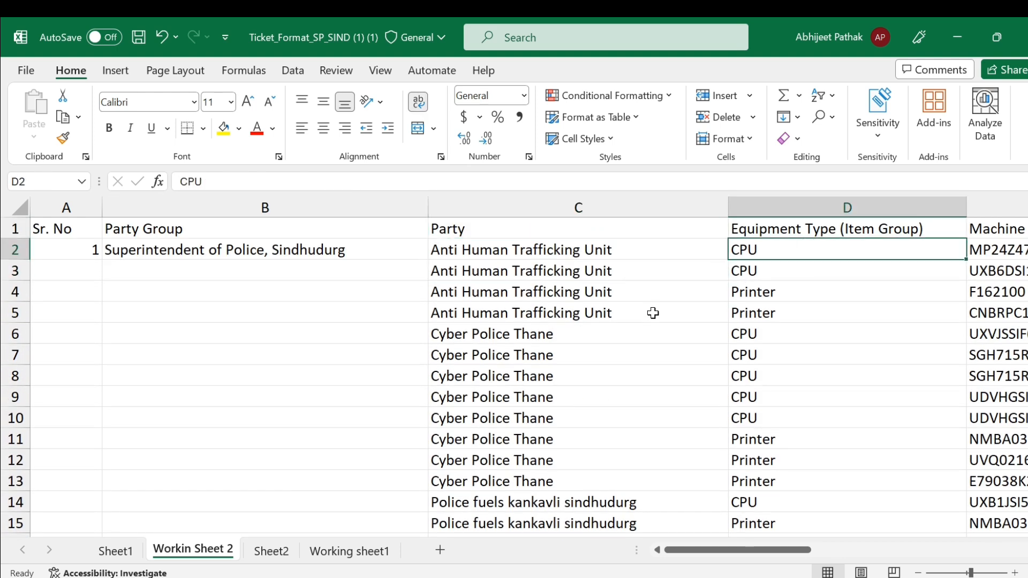
key(Right)
key(shift+Down)
key(Down)
key(Down)
key(shift+Down)
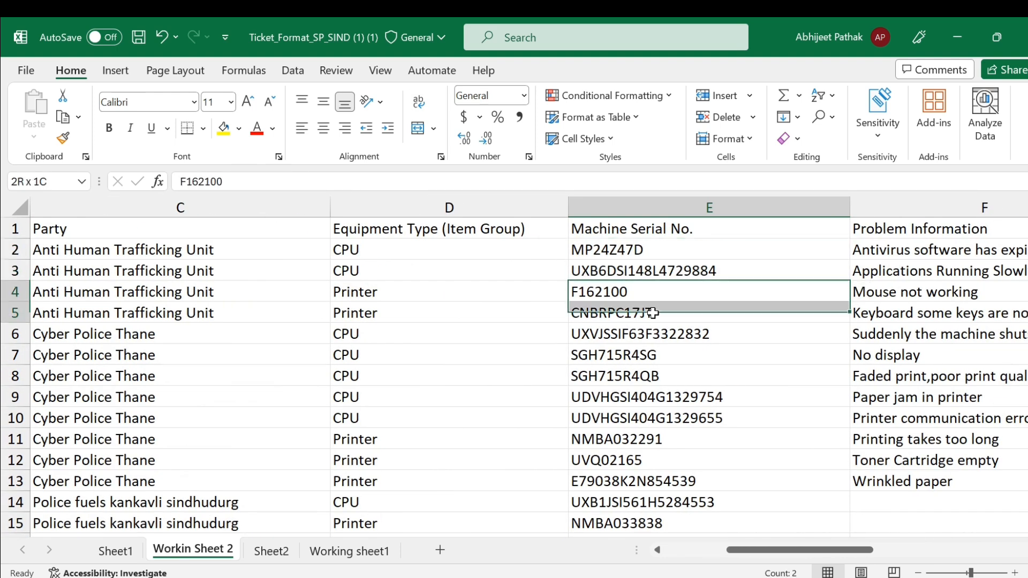
click(290, 550)
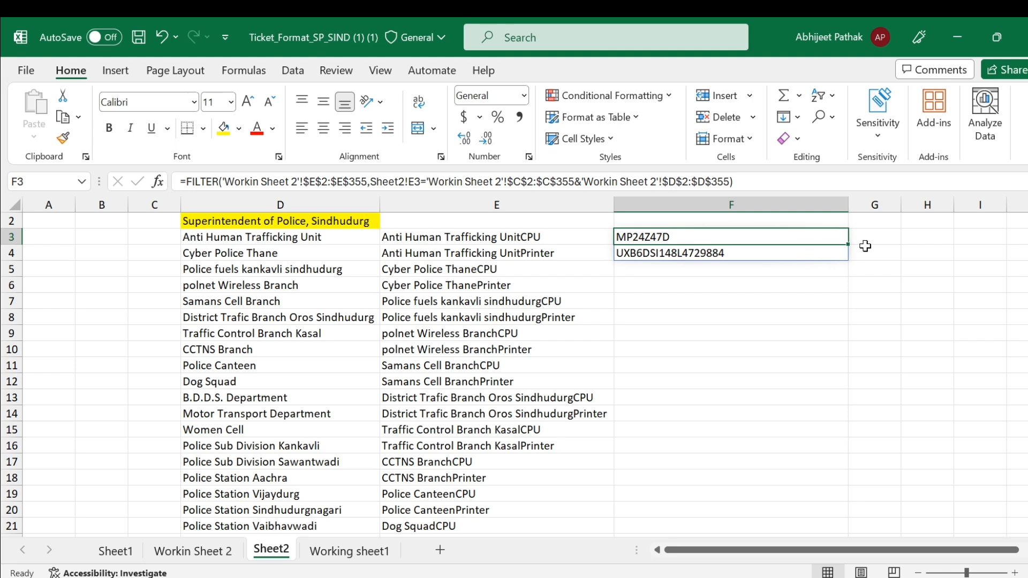
- Try to fill the FILTER formula from F3 down to F9, and undo the fill
drag(851, 247, 853, 339)
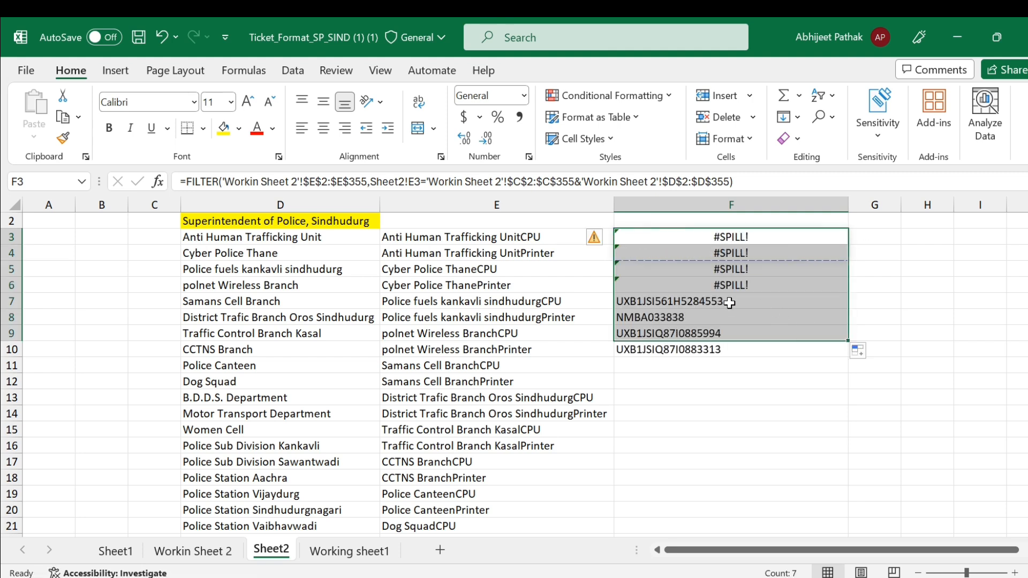
key(ctrl+z)
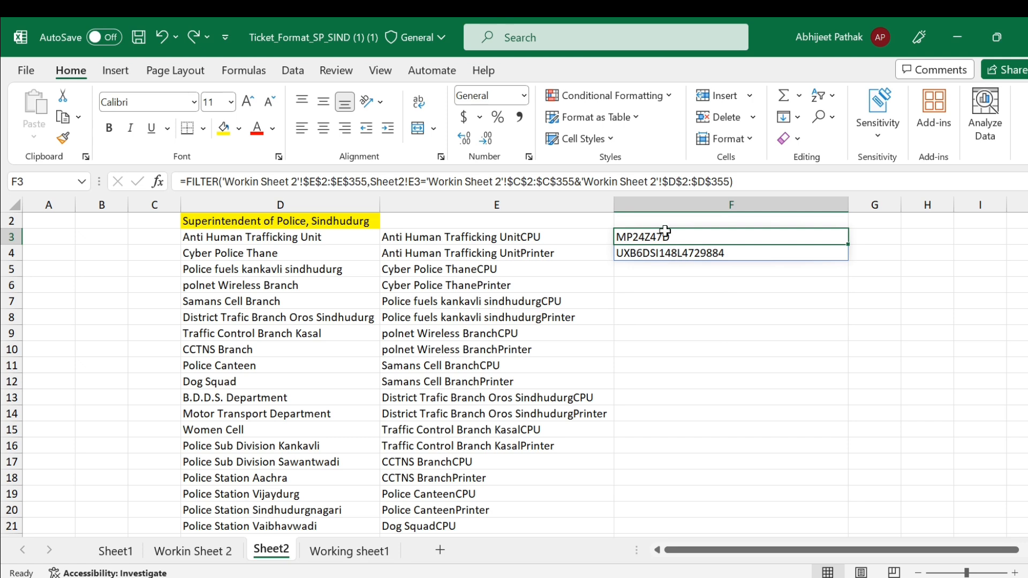
- Wrap the FILTER formula in F3 in TRANSPOSE and autofit column G to the spilled serial number
click(186, 181)
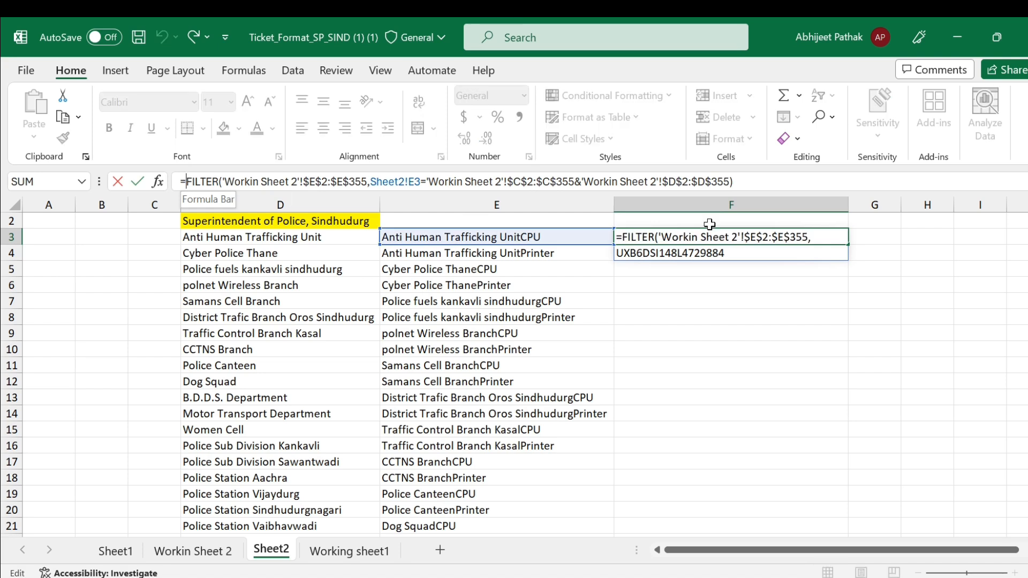
text(tran)
key(Tab)
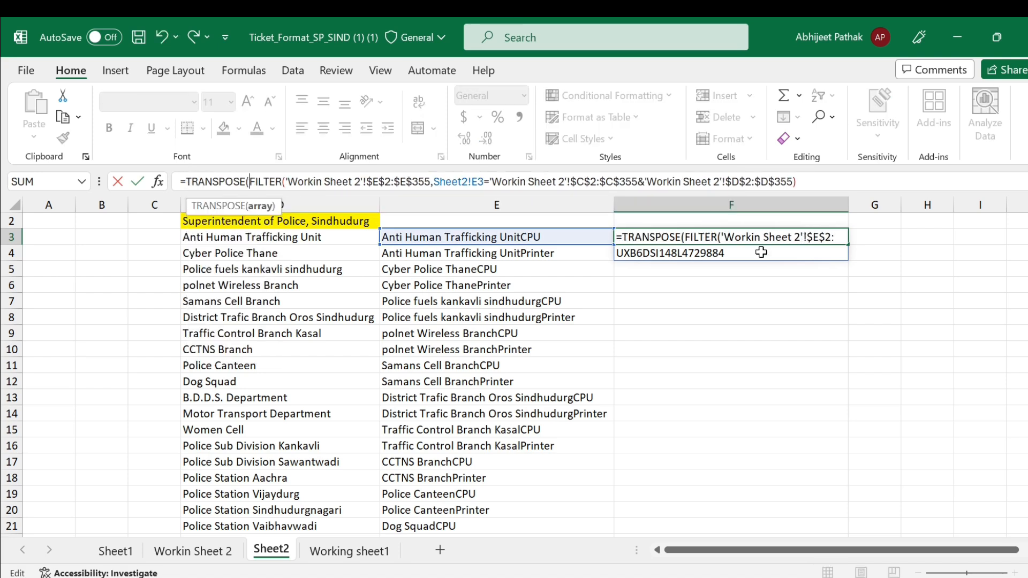
click(811, 185)
text())
key(ctrl+Return)
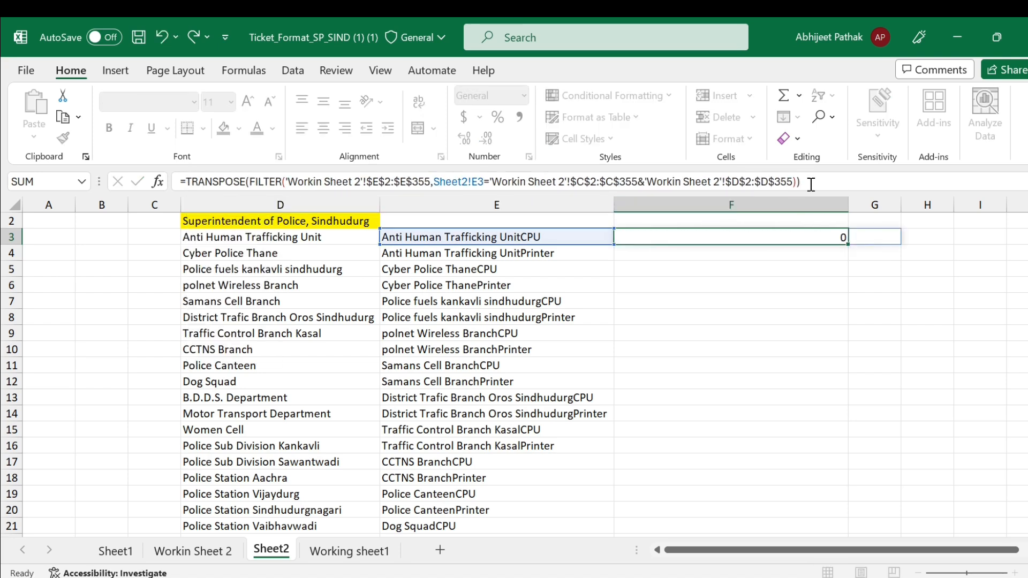
double_click(902, 205)
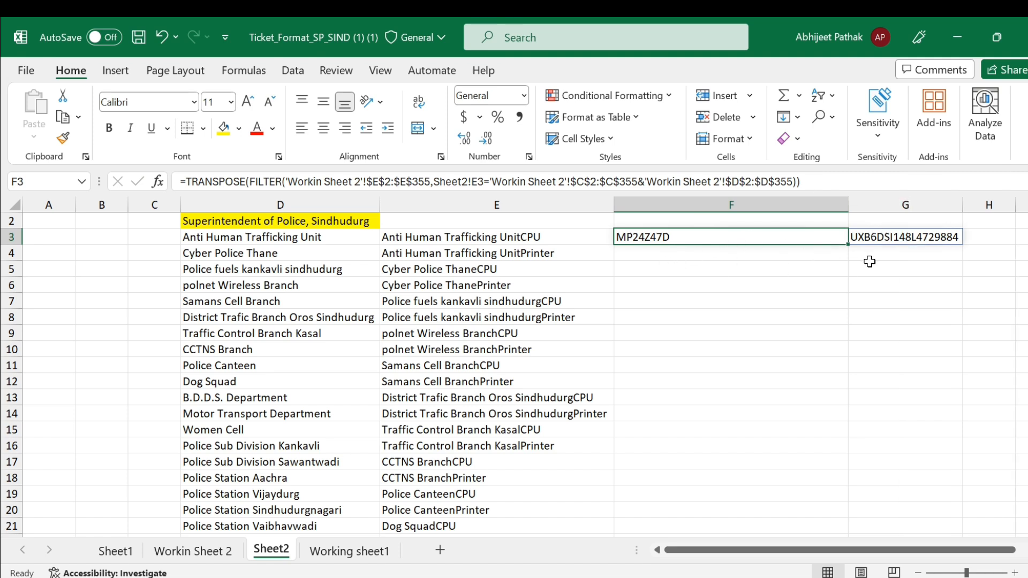
- Fill the TRANSPOSE formula from F3 down to F7
drag(850, 245, 850, 305)
click(715, 258)
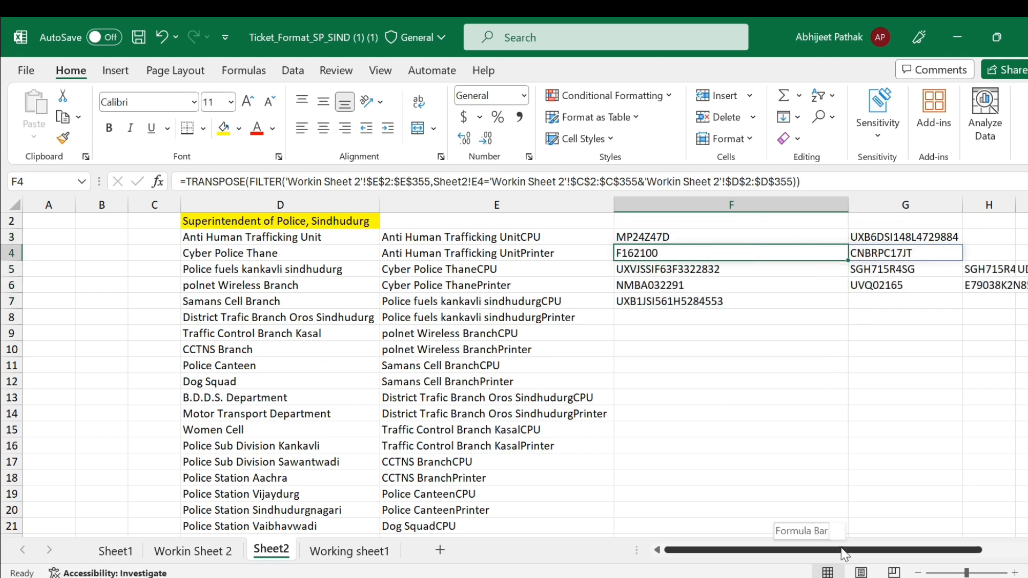
drag(807, 550, 854, 550)
- Copy the formula in F7 into all remaining column F rows that have a branch and equipment combination in column E
click(653, 301)
key(ctrl+c)
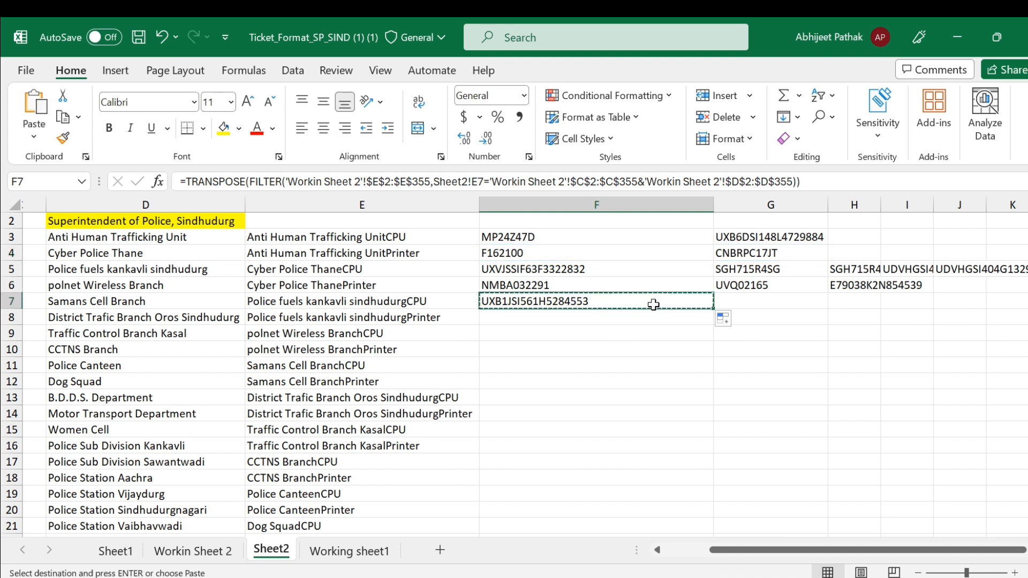
key(Left)
key(ctrl+Down)
key(Right)
key(ctrl+shift+Up)
key(shift+Down)
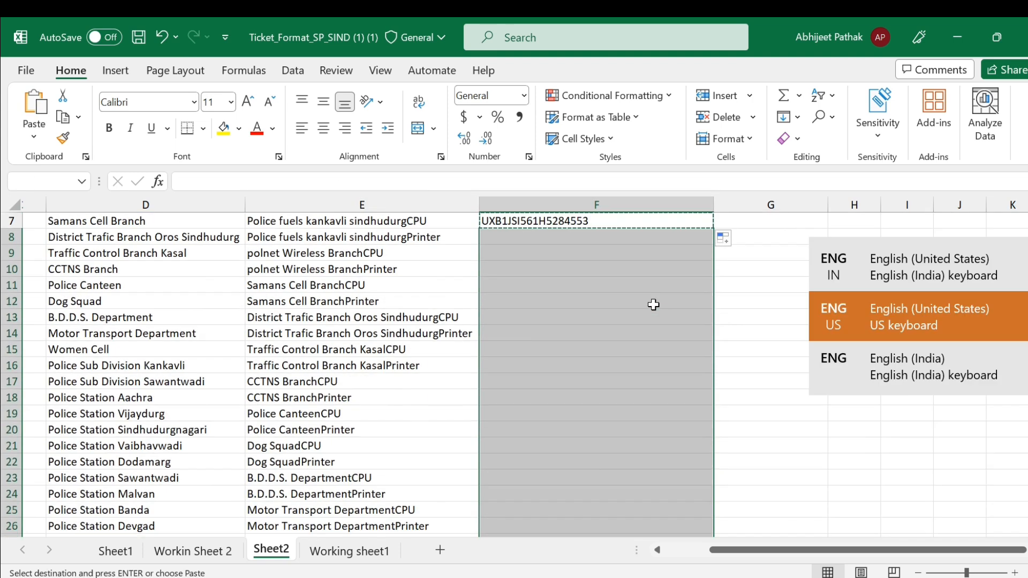
key(ctrl+v)
key(ctrl+Up)
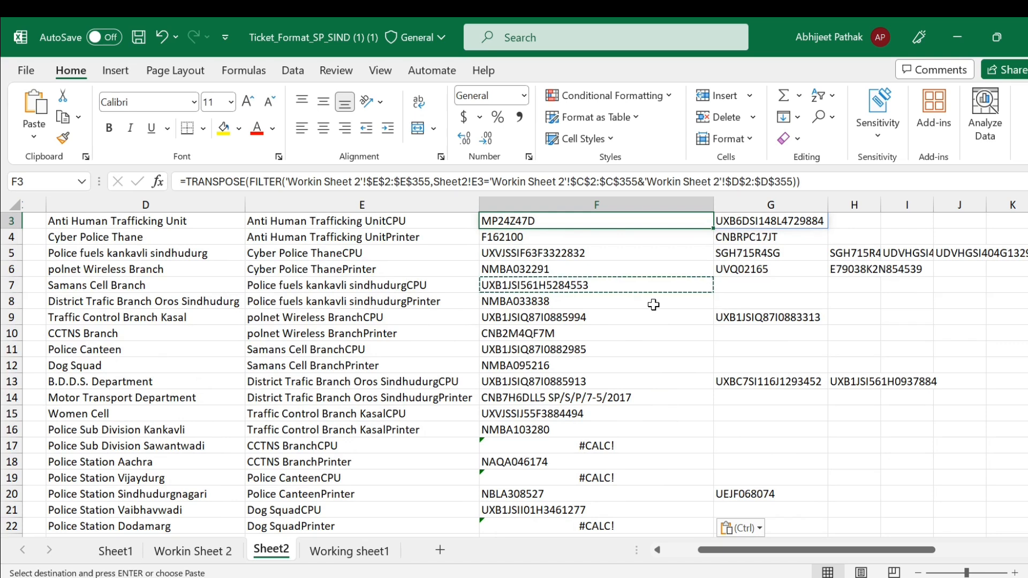
key(Escape)
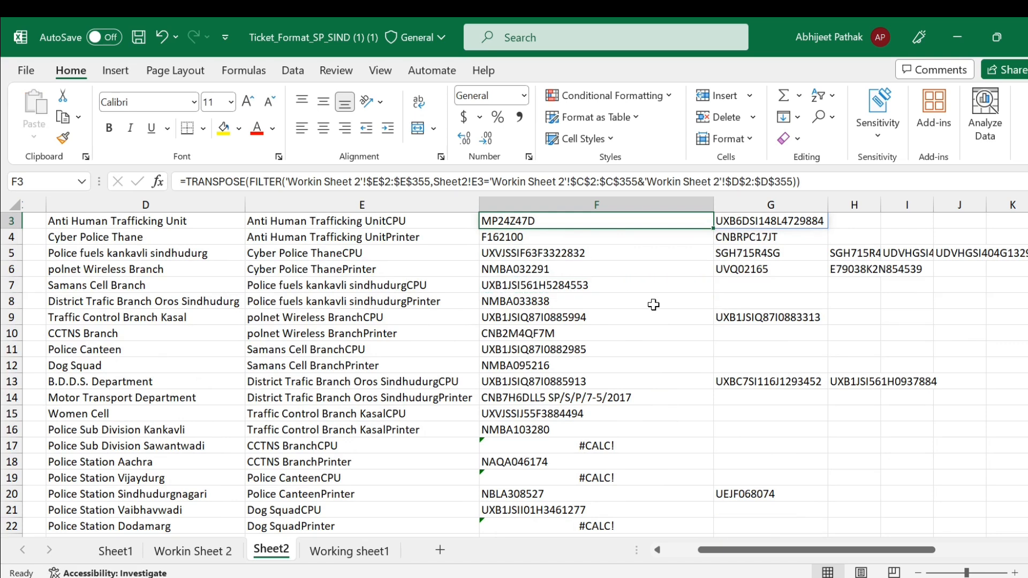
- Compare the formula results for CCTNS BranchCPU in F17 and CCTNS BranchPrinter in F18
click(289, 448)
click(532, 447)
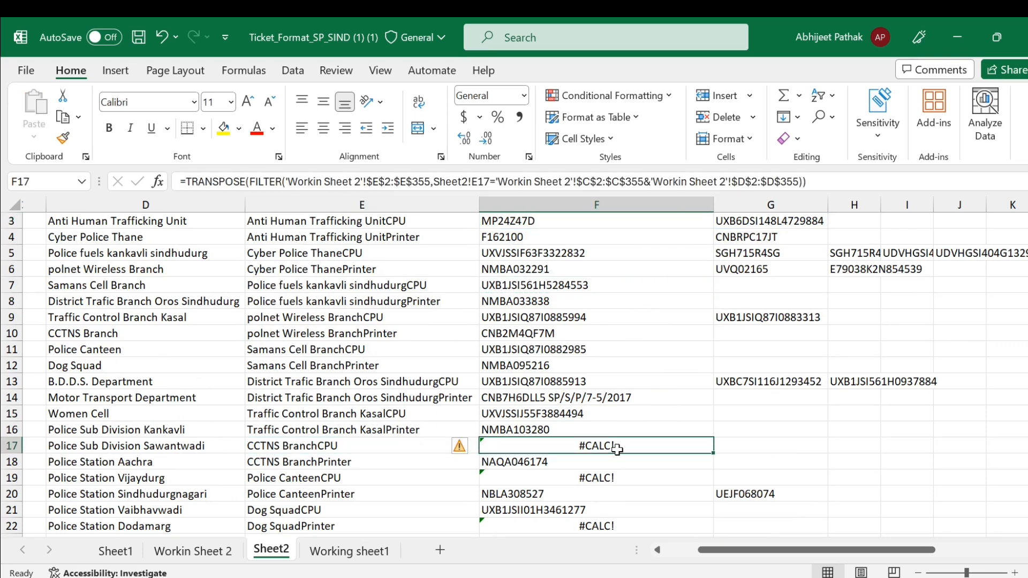
click(554, 461)
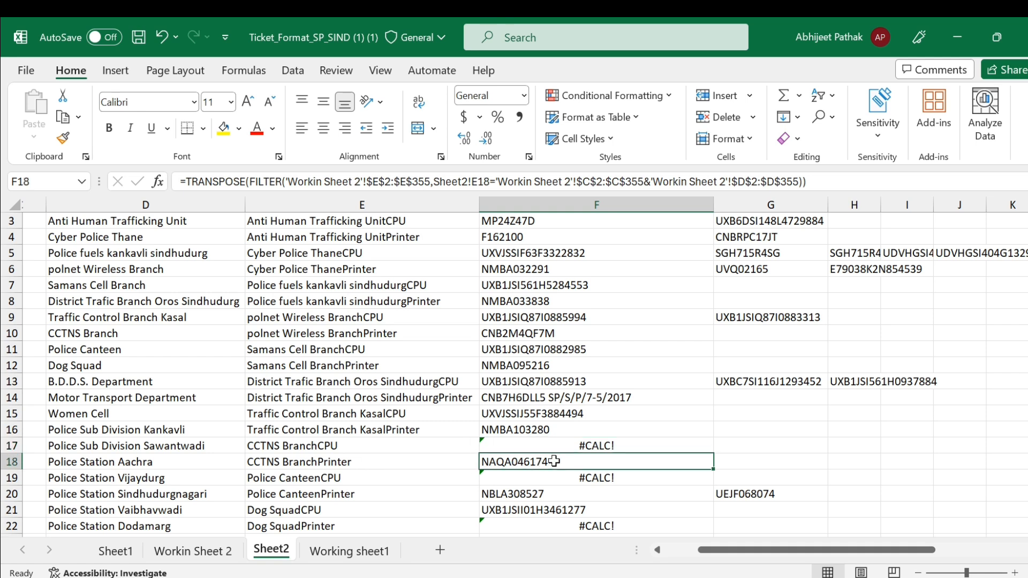
click(616, 449)
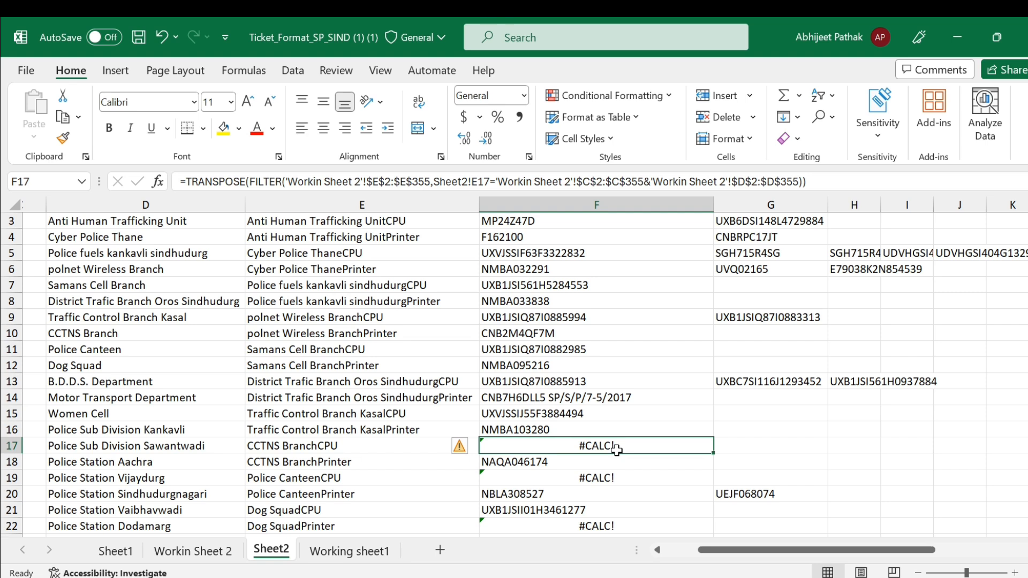
key(ctrl+Up)
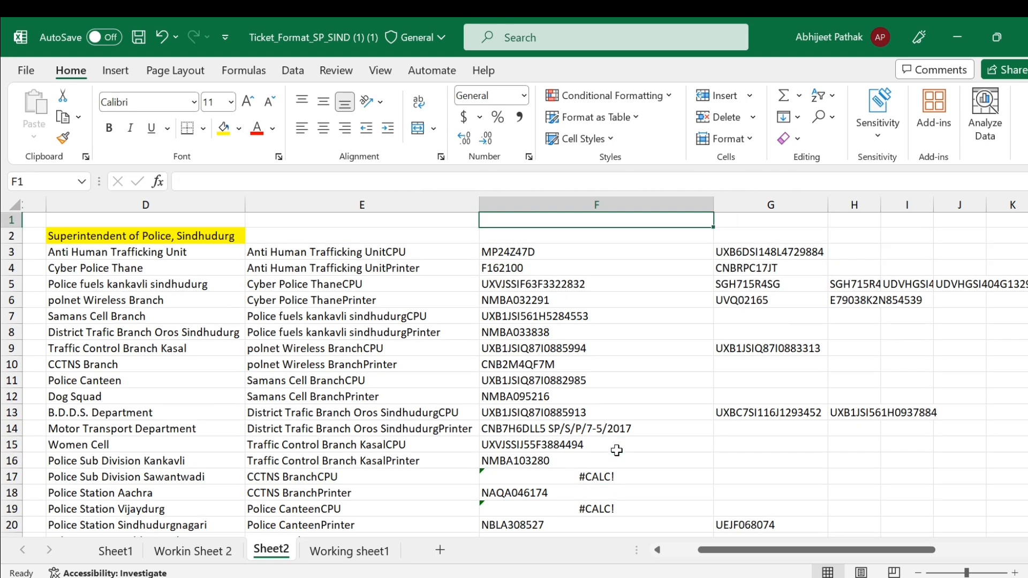
drag(760, 549, 726, 550)
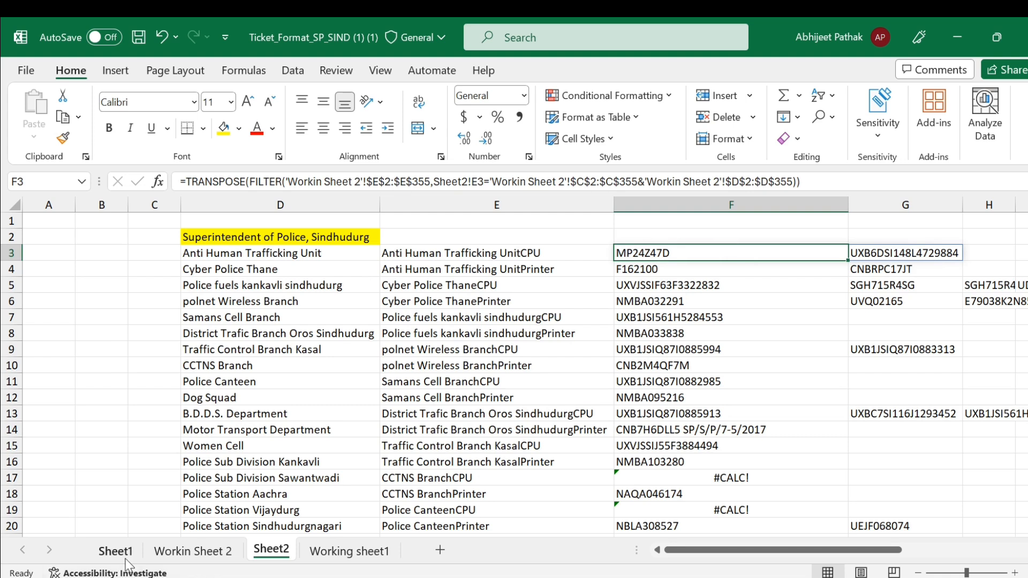
- Add a list data validation to the Party Group cell B2 on Sheet1 with the source =Sheet2!$D$2
click(193, 551)
click(133, 552)
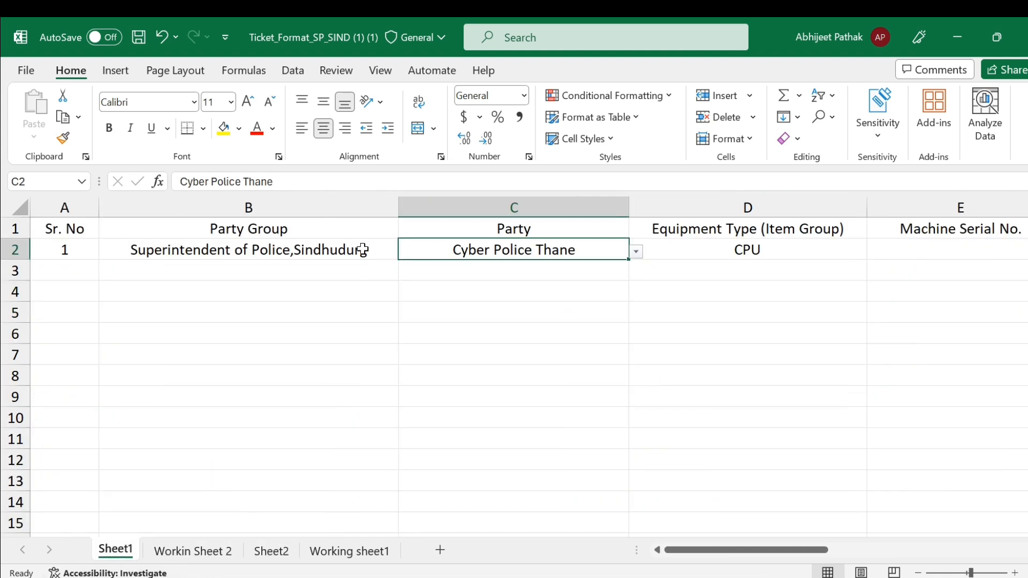
click(318, 245)
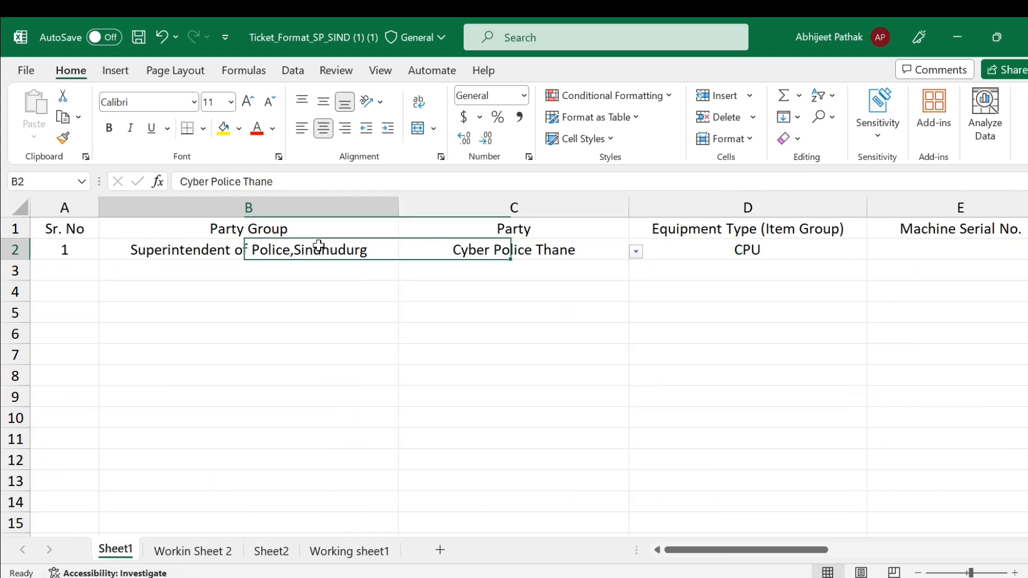
click(295, 71)
click(695, 139)
click(160, 361)
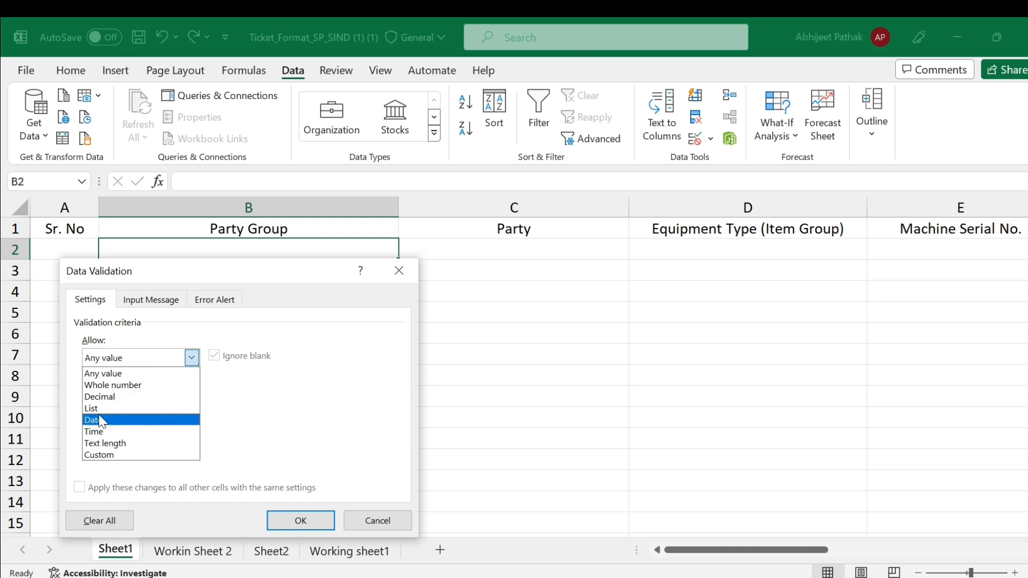
click(134, 406)
click(132, 430)
click(271, 552)
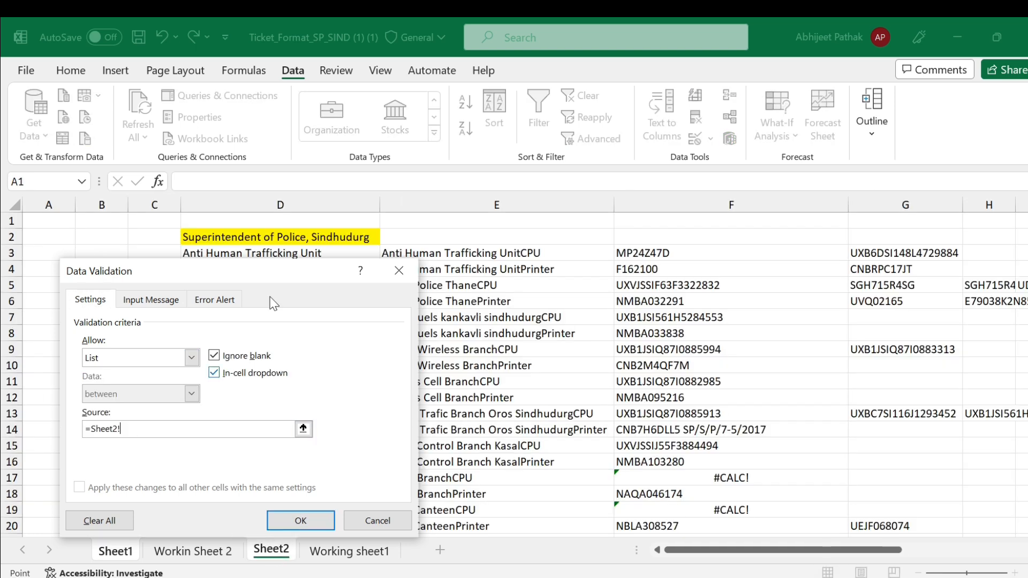
click(277, 236)
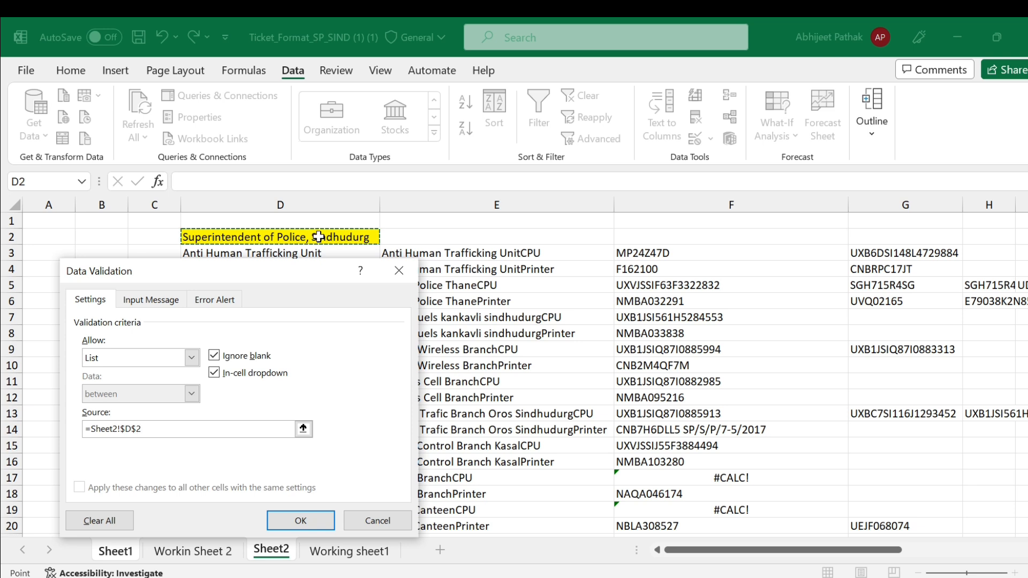
click(314, 522)
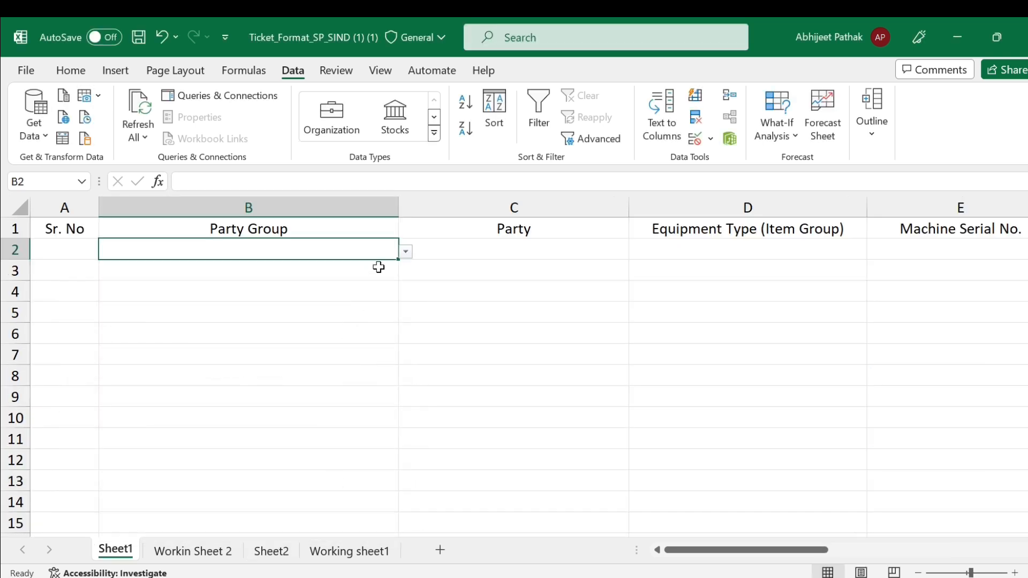
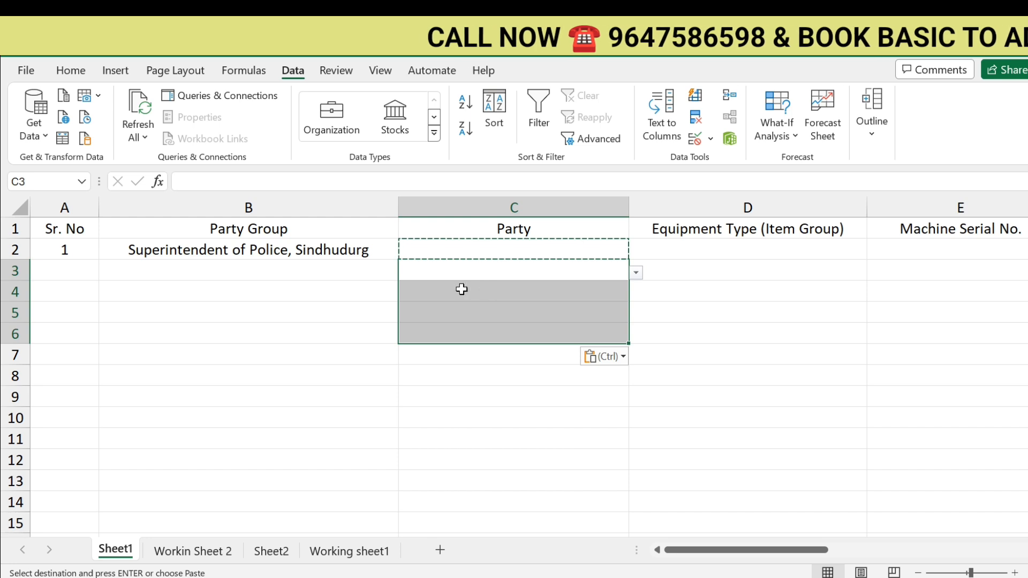
- Copy the Party Group cell B2 with its drop-down into B3:B14
click(360, 273)
click(341, 256)
key(ctrl+c)
click(341, 263)
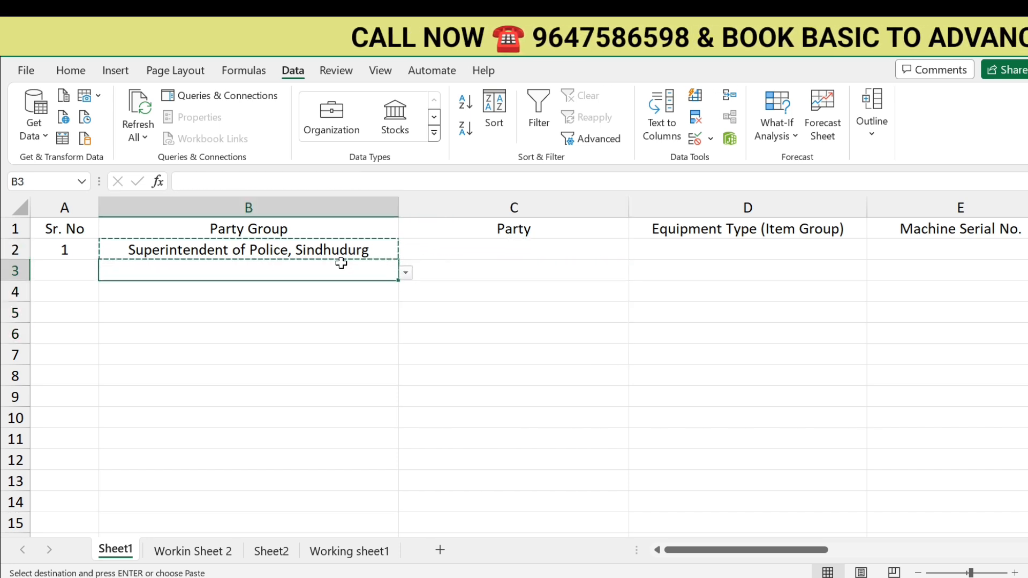
key(shift+Down)
key(shift+Down)
key(shift+Down)
key(shift+Down)
key(shift+Down)
key(shift+Down)
key(shift+Down)
key(shift+Down)
key(shift+Down)
key(shift+Down)
key(shift+Down)
key(ctrl+v)
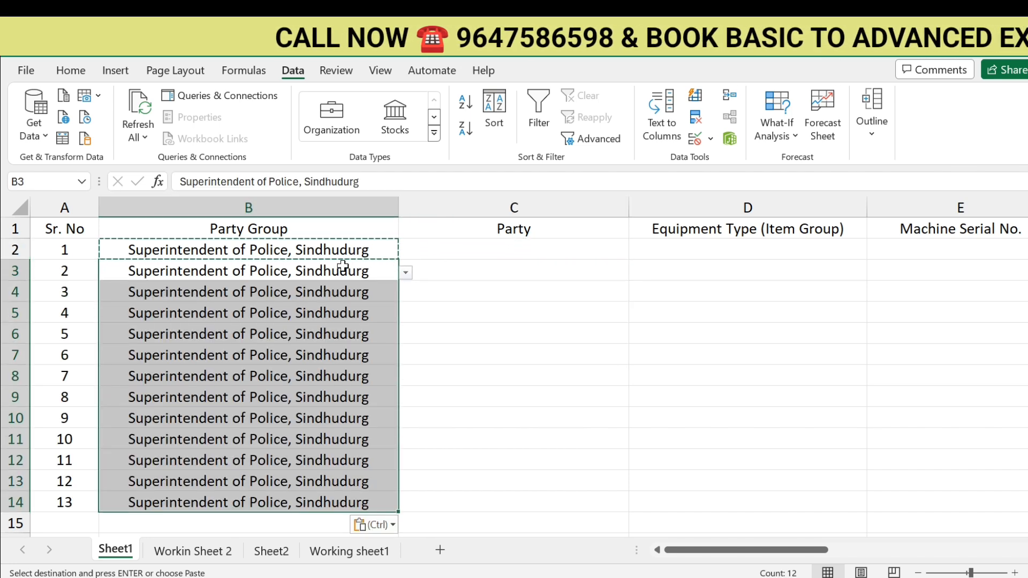
- Clear the party group entries from B3:B14
drag(351, 266, 323, 484)
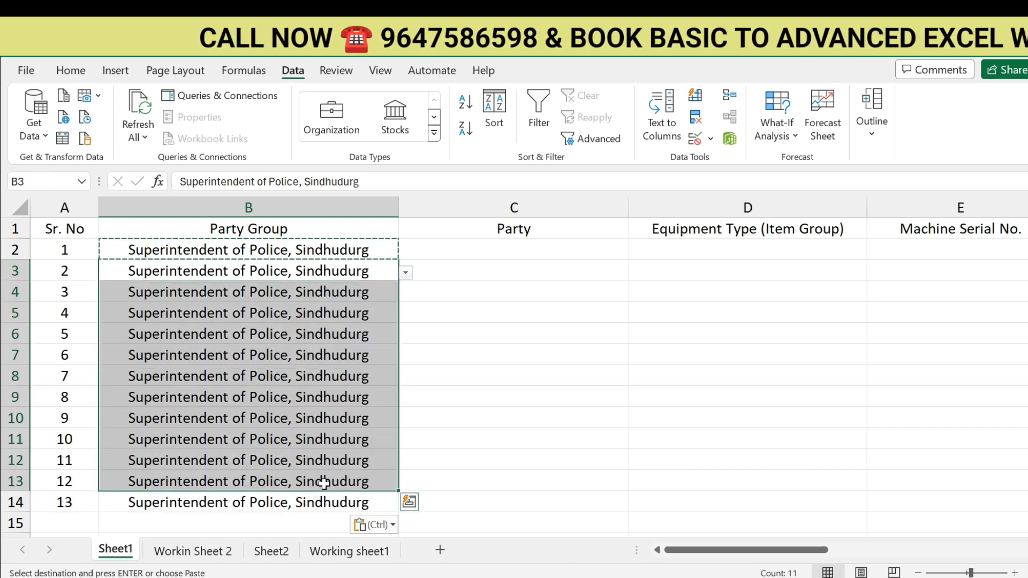
key(shift+Down)
key(Delete)
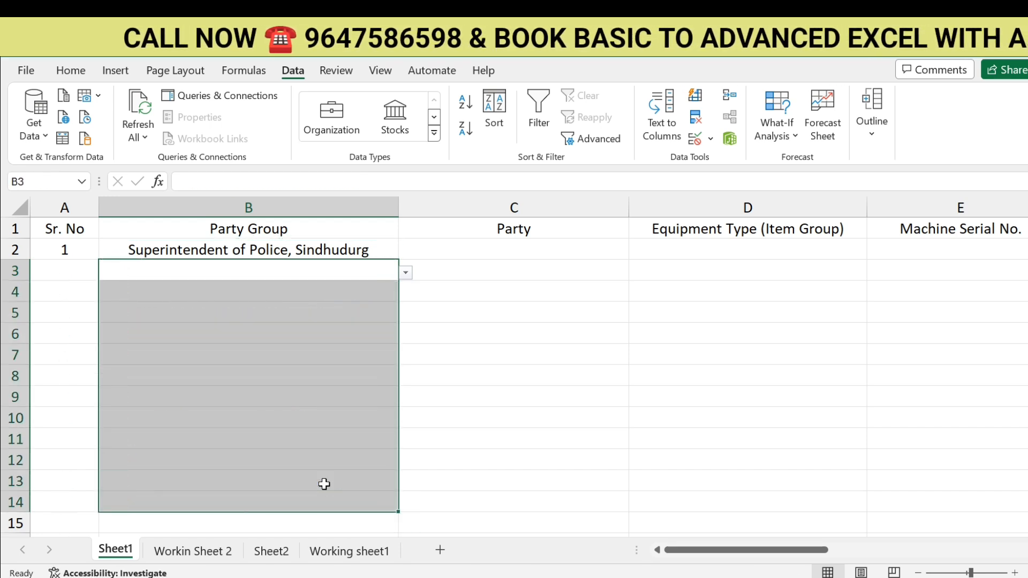
- Choose Superintendent of Police, Sindhudurg as the party group in B3 and browse the Party options in C3
click(395, 270)
click(404, 269)
click(394, 271)
click(406, 272)
click(392, 288)
click(618, 271)
click(635, 272)
scroll(540, 358, down, 3)
scroll(538, 375, down, 3)
- Test the empty row 4 drop-downs and choose Superintendent of Police, Sindhudurg as the party group in B4
click(390, 293)
click(535, 298)
click(383, 294)
click(407, 293)
click(282, 317)
click(282, 317)
click(370, 287)
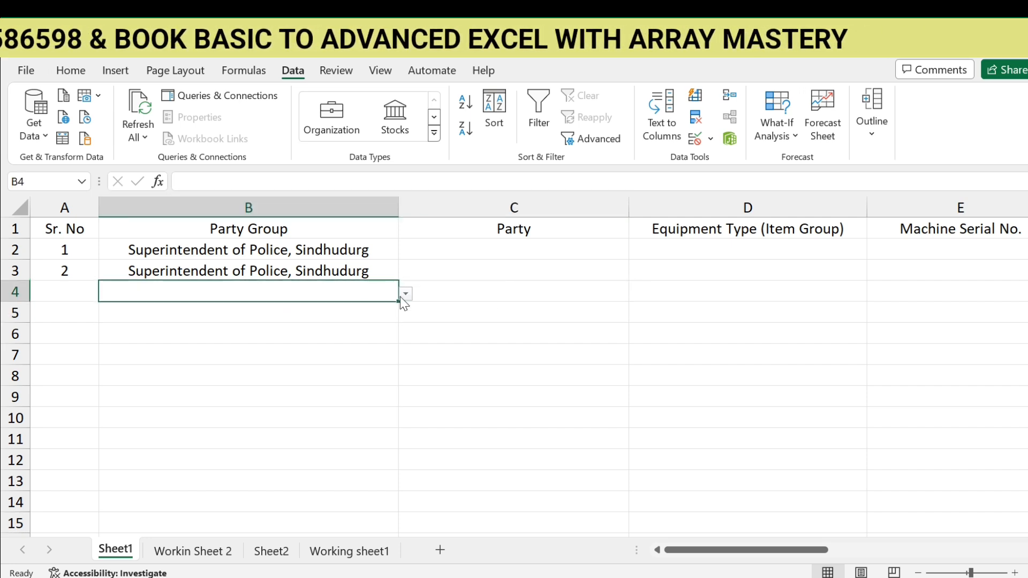
click(405, 293)
click(512, 286)
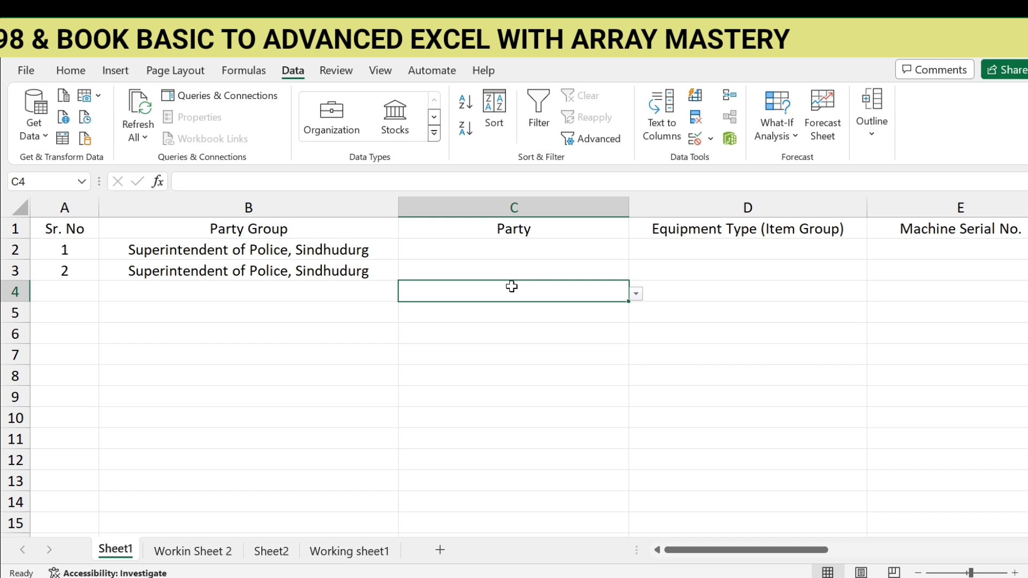
click(390, 292)
click(403, 294)
click(332, 312)
- Choose District Trafic Branch Oros Sindhudurg as the party in C4 and autofit column C
click(477, 293)
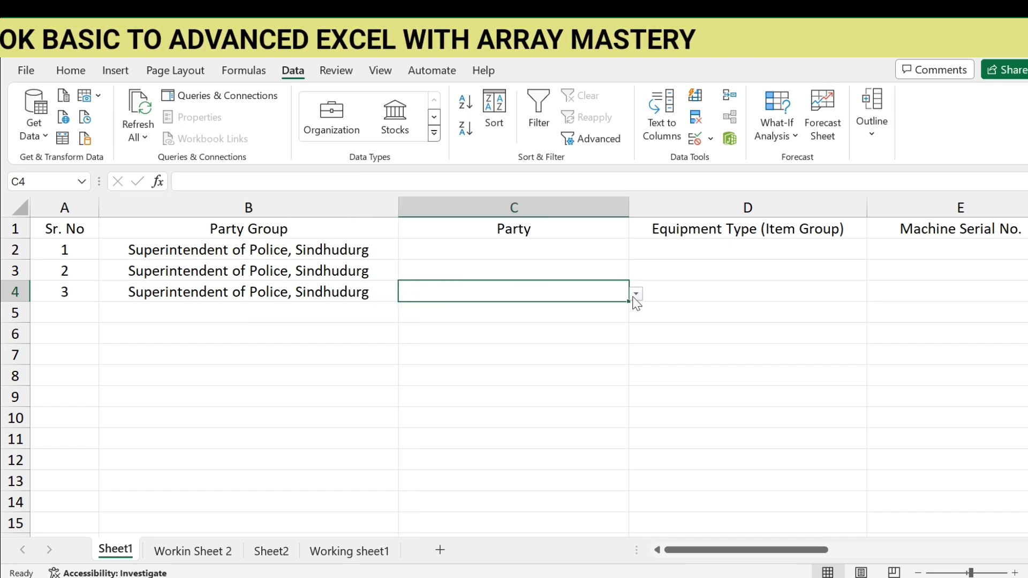
click(636, 294)
click(531, 380)
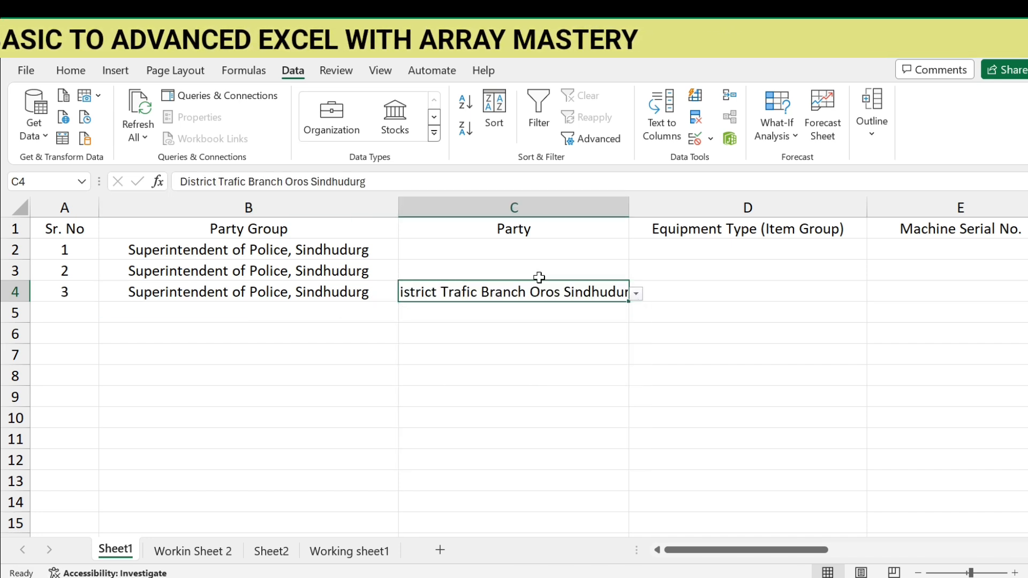
click(528, 248)
double_click(628, 207)
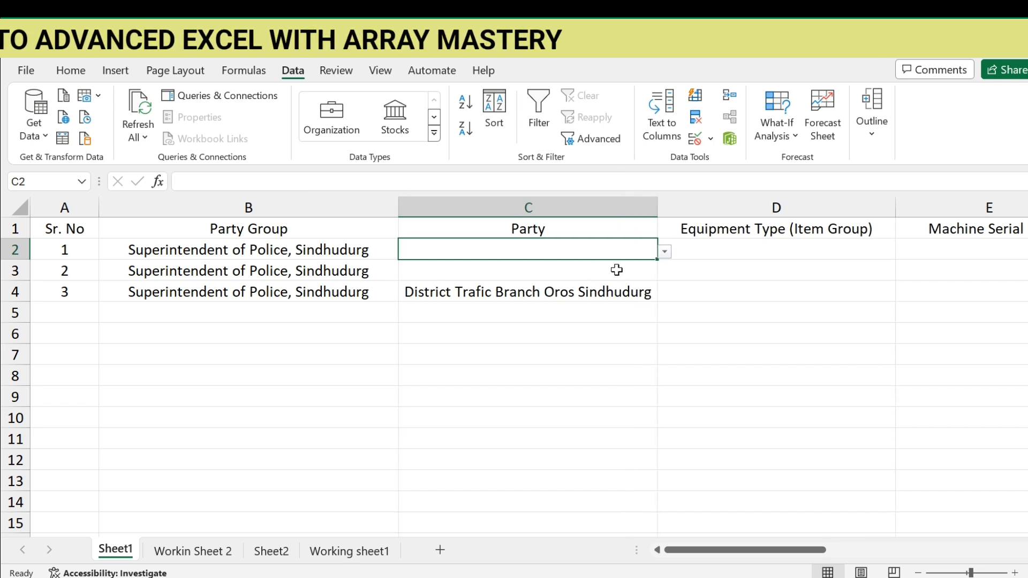
- Review the branch and equipment combinations on Sheet2 and delete the party entry from C4 on Sheet1
click(768, 248)
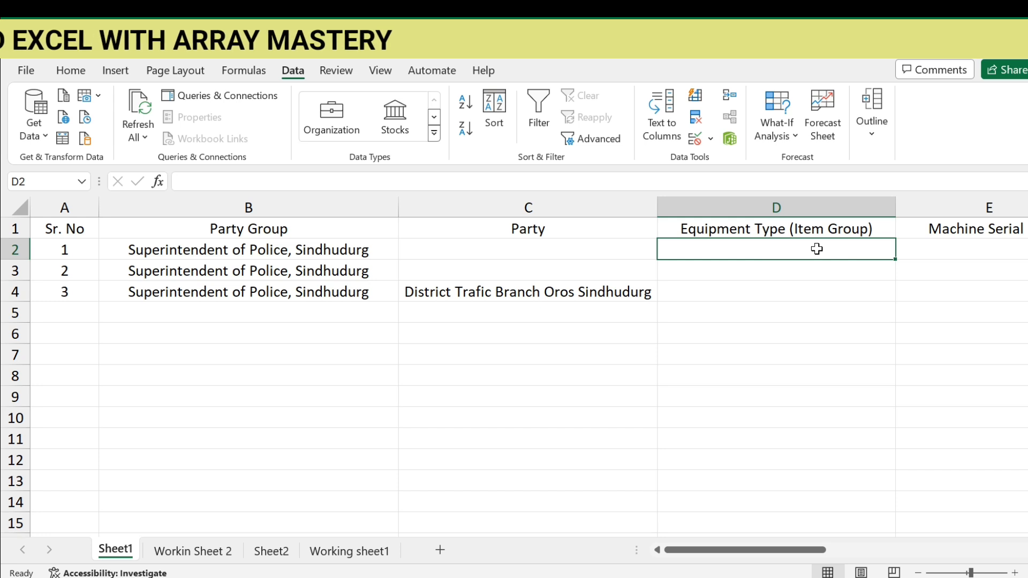
click(274, 554)
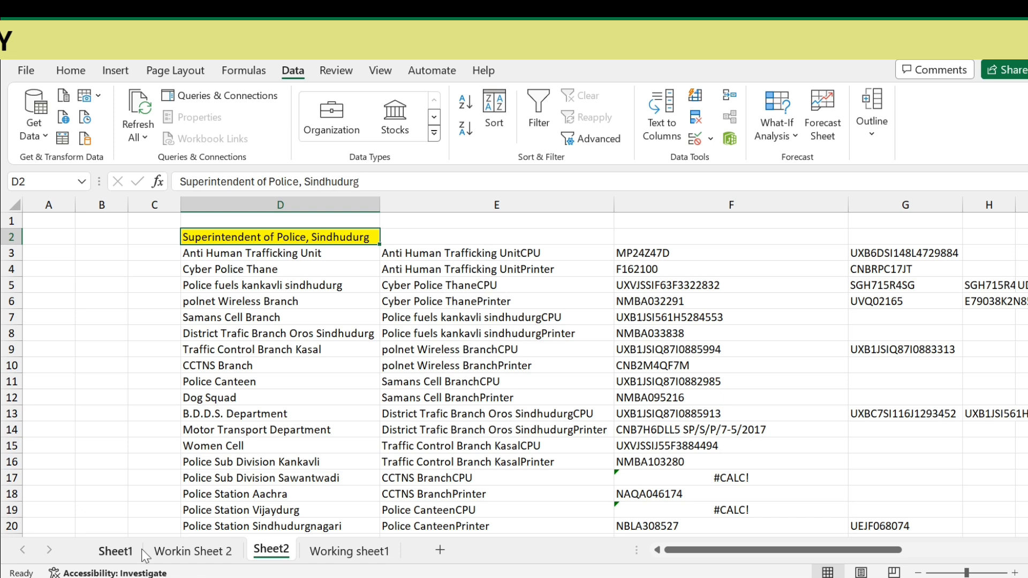
click(124, 551)
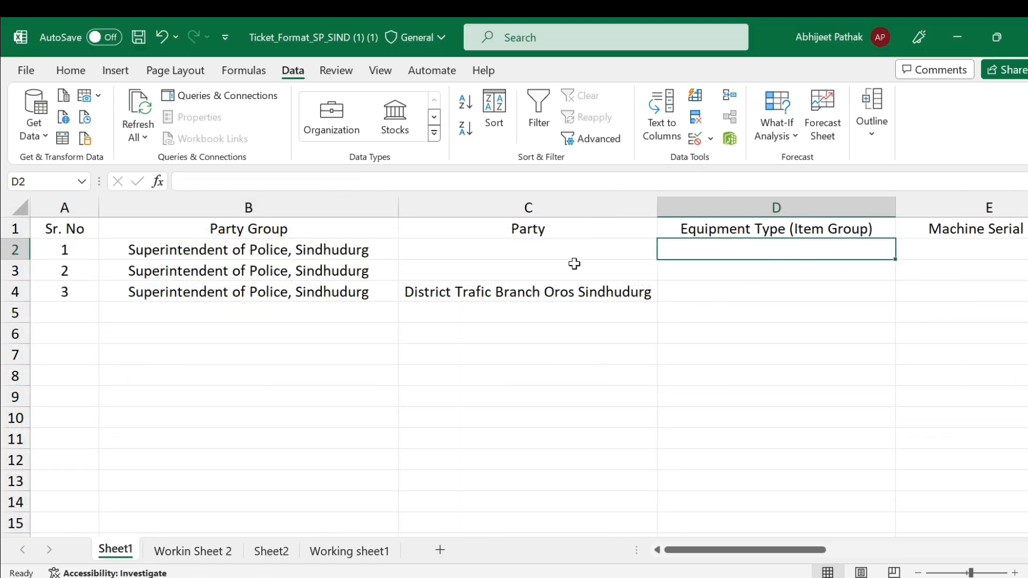
click(573, 294)
key(Delete)
- Add a List data validation to D2 with the source CUP,Printer and open its drop-down
click(699, 247)
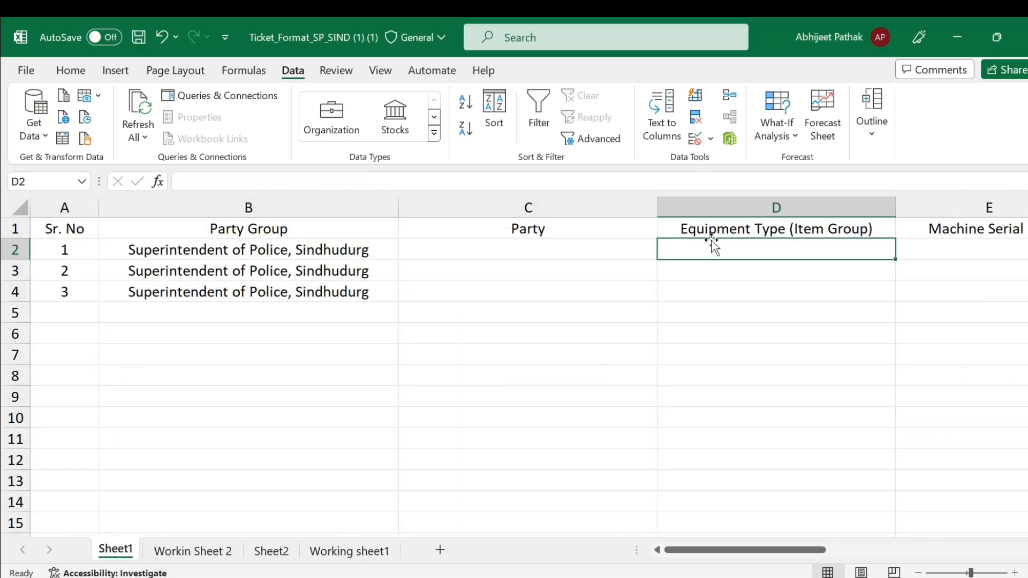
click(711, 139)
click(733, 169)
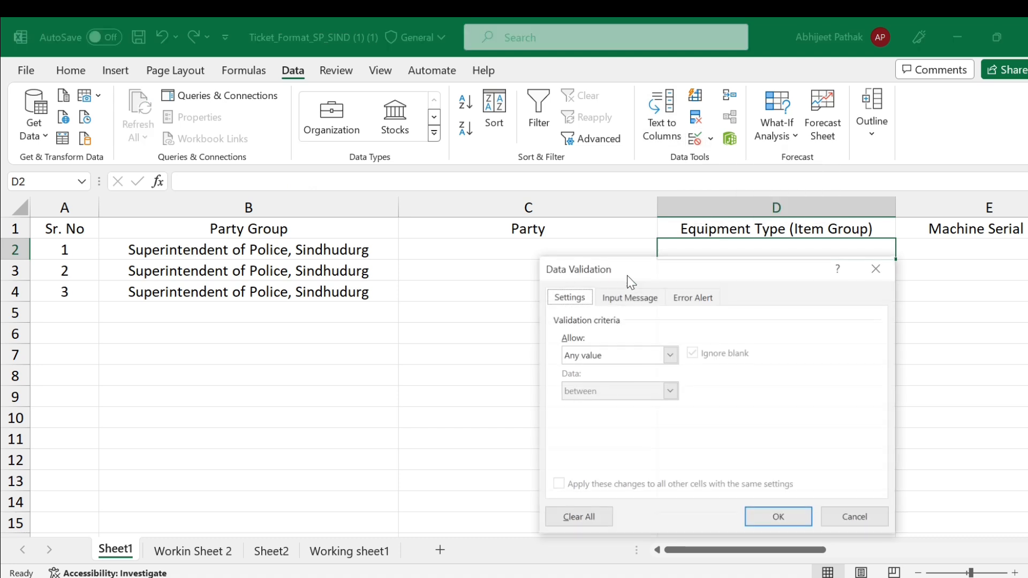
click(616, 355)
click(589, 408)
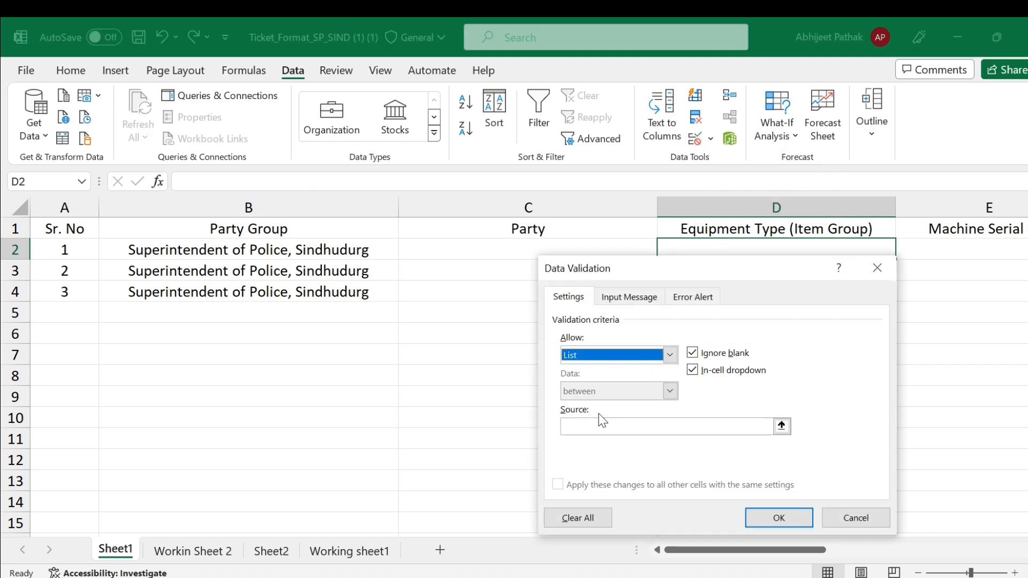
click(604, 427)
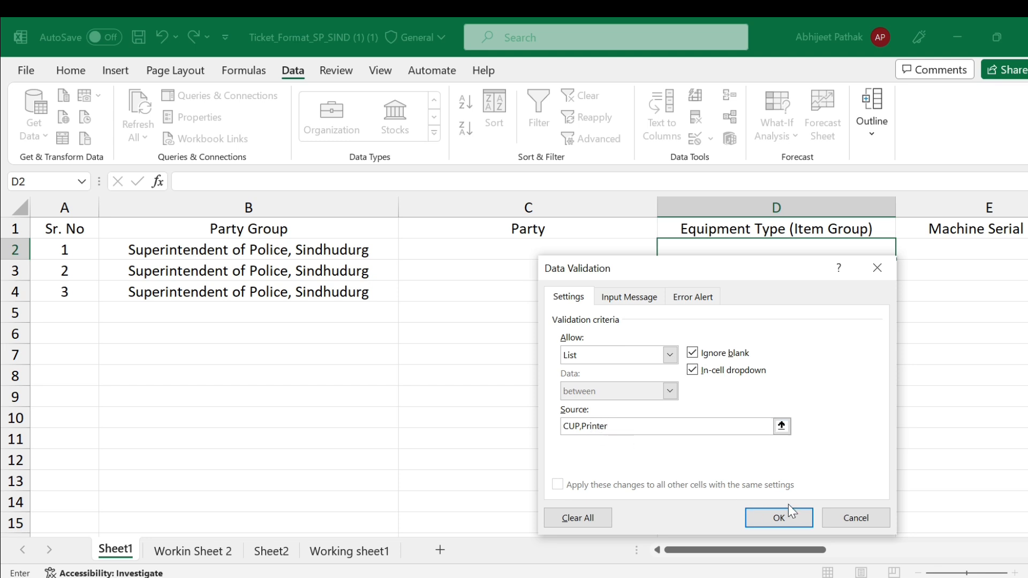
click(780, 516)
click(902, 253)
click(904, 256)
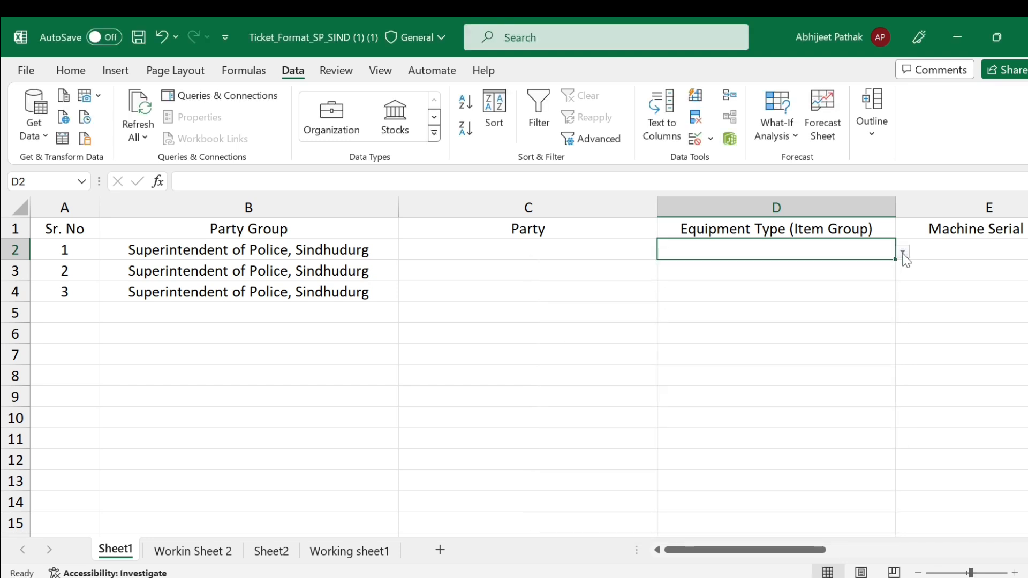
- Copy the Equipment Type drop-down from D2 into the empty cells below it, starting at D3
key(ctrl+c)
click(845, 265)
key(shift+Down)
key(shift+Down)
key(shift+Down)
key(shift+Down)
key(shift+Down)
key(shift+Down)
key(shift+Down)
key(shift+Down)
key(shift+Down)
key(shift+Down)
key(shift+Down)
key(shift+Down)
key(shift+Down)
key(shift+Down)
key(ctrl+v)
- Check the copied Equipment Type drop-downs in the upper cells of column D
key(Up)
key(Up)
key(Down)
key(Down)
key(alt+Down)
key(Escape)
key(Up)
key(Down)
key(Escape)
- Choose Cyber Police Thane as the party in C2 and CUP as the equipment type in D2
key(Up)
key(Left)
key(alt+Down)
key(Down)
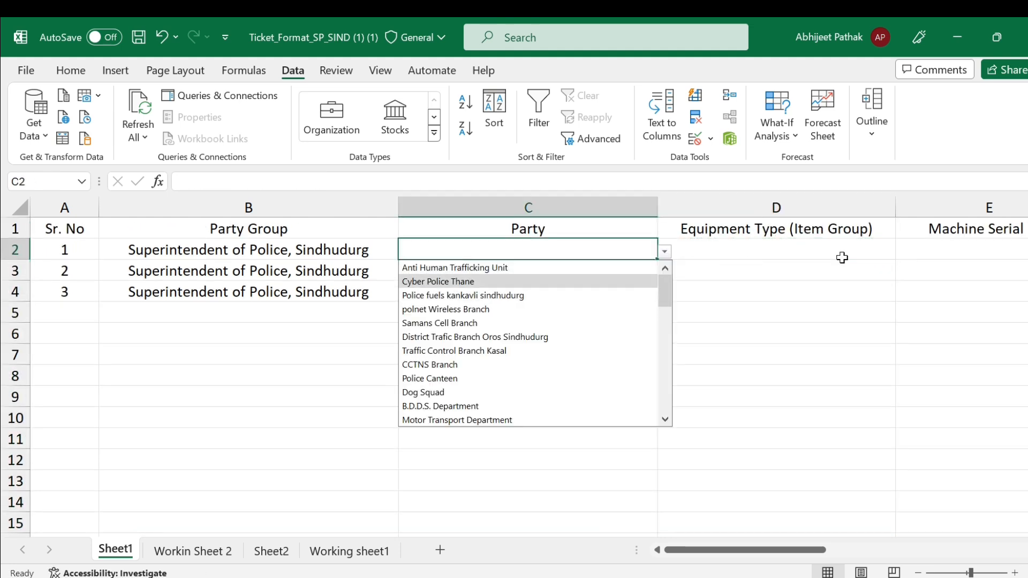
key(Return)
key(Right)
key(alt+Down)
key(Return)
- Start a List validation for E2 with the source formula =index( and point it to Sheet2
key(Right)
key(Right)
key(Left)
key(Left)
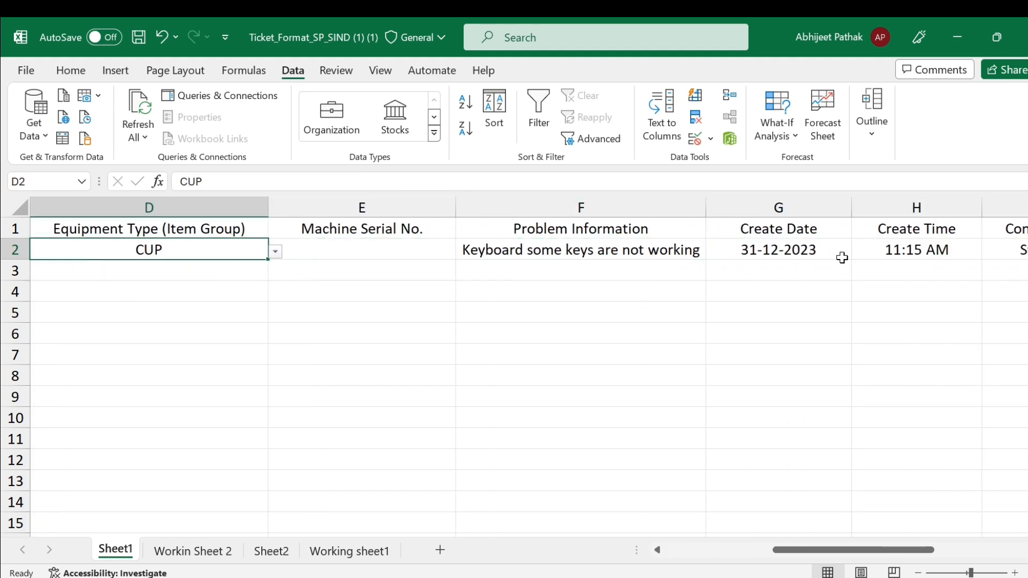
key(Left)
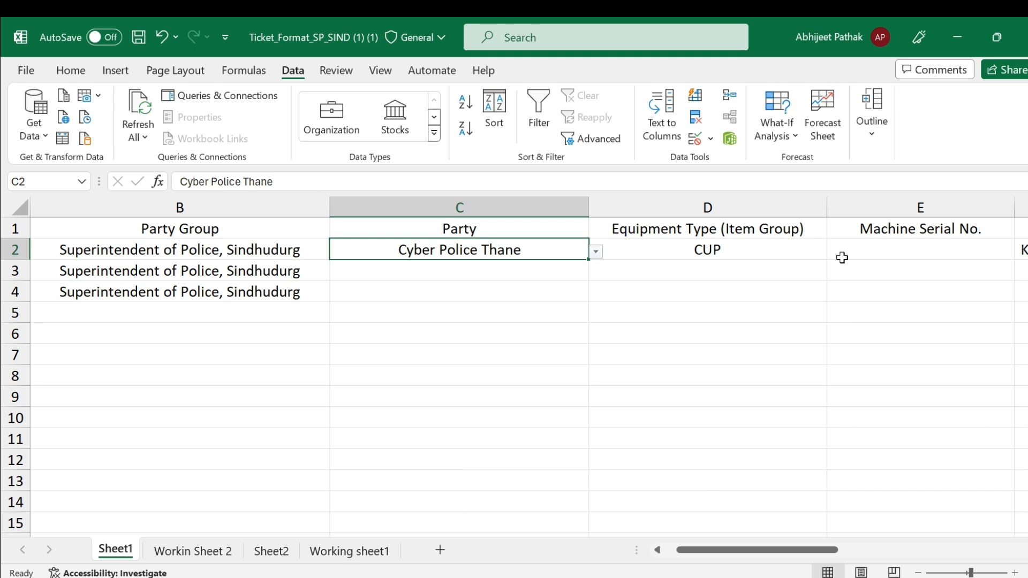
key(Right)
key(Right)
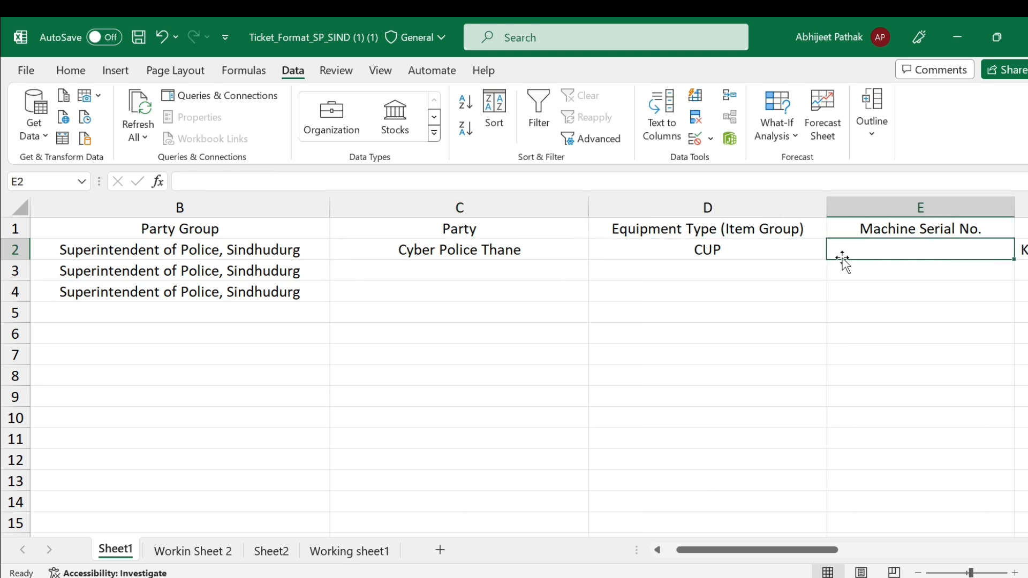
click(711, 141)
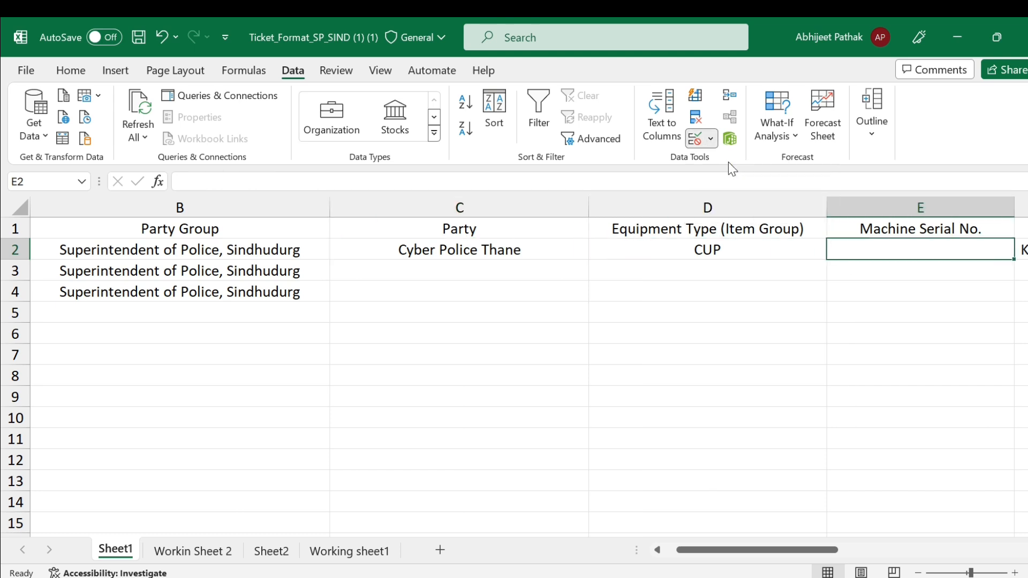
click(728, 162)
click(616, 355)
click(581, 405)
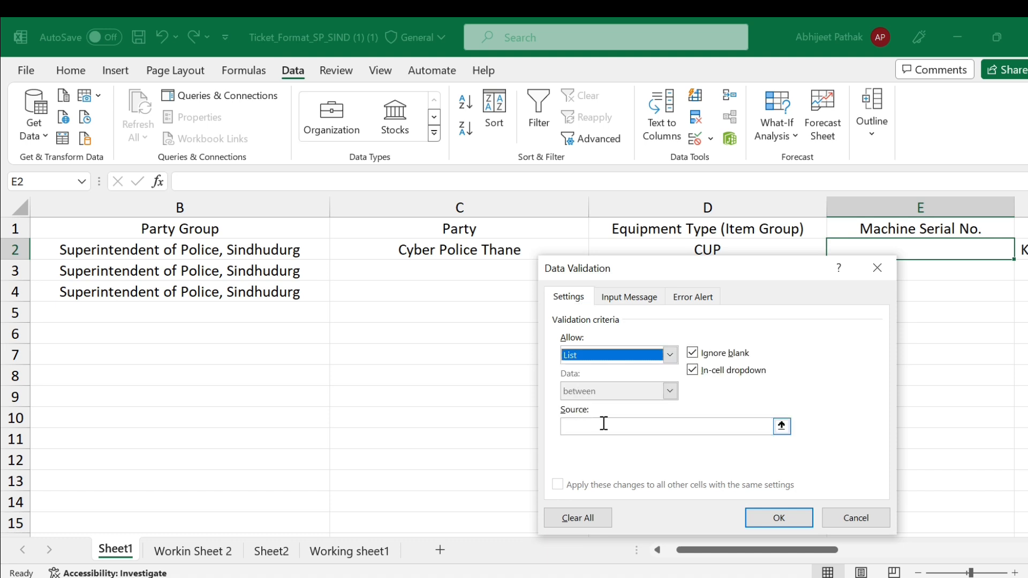
click(672, 427)
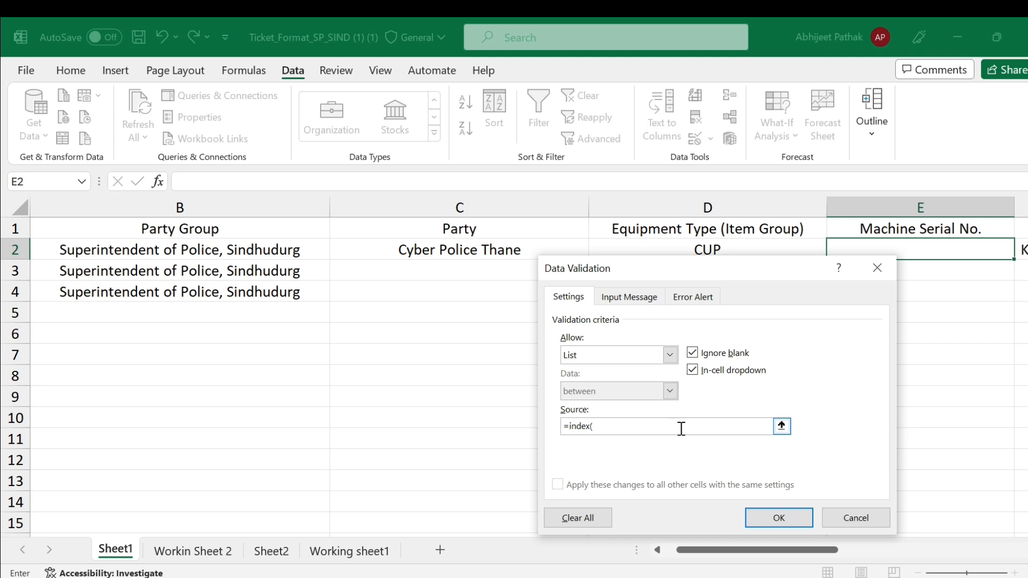
click(271, 554)
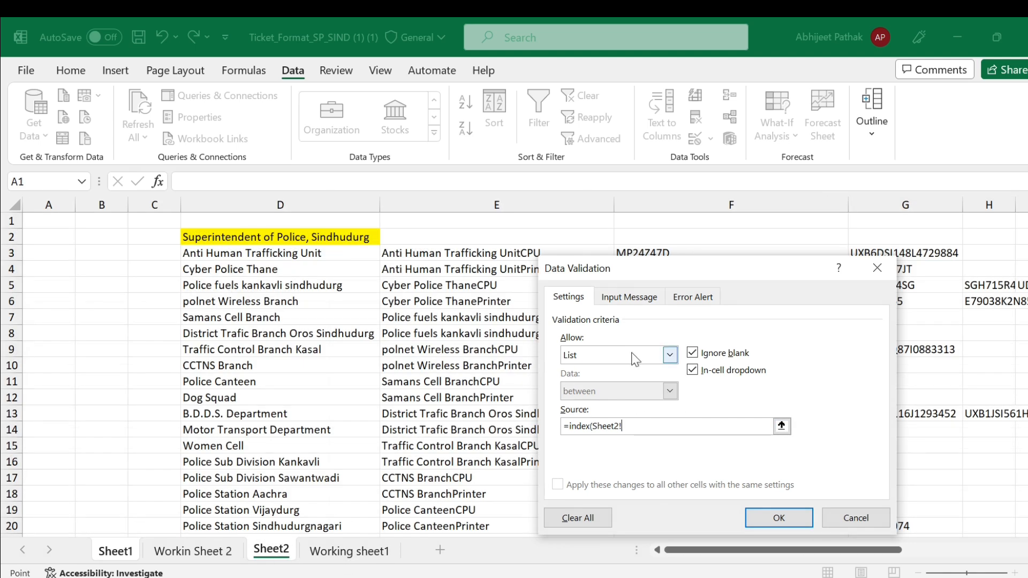
drag(677, 267, 336, 260)
drag(647, 252, 948, 276)
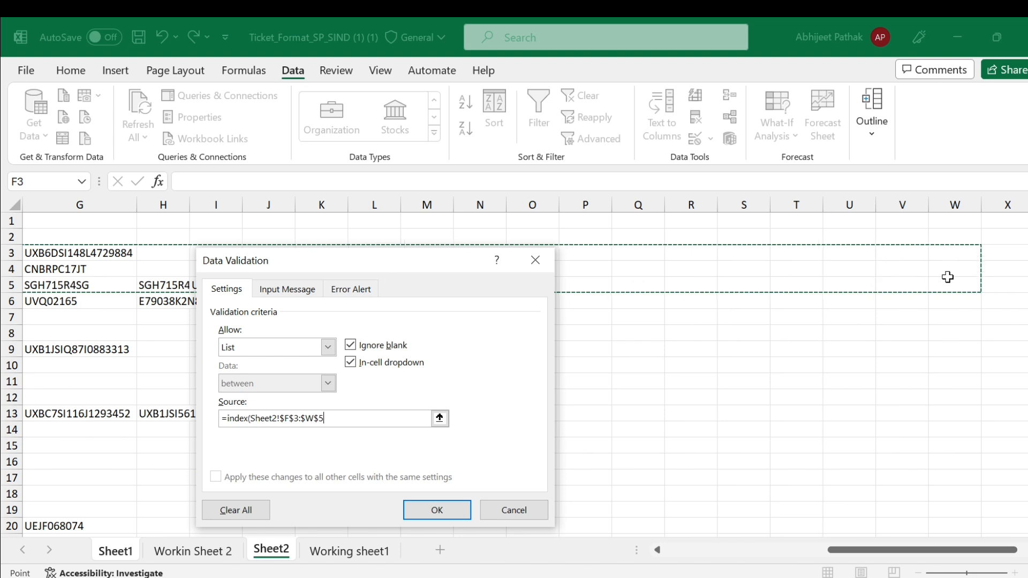
key(shift+Right)
key(shift+Right)
key(shift+Left)
key(ctrl+shift+Down)
key(shift+Down)
key(shift+Right)
key(shift+Right)
key(shift+Right)
key(shift+Right)
key(shift+Left)
key(shift+Left)
key(shift+Left)
key(shift+Left)
key(shift+Left)
key(shift+Left)
key(shift+Left)
key(shift+Left)
key(shift+Left)
key(shift+Left)
key(shift+Left)
key(shift+Left)
key(shift+Left)
key(shift+Left)
key(shift+Left)
key(shift+Left)
key(shift+Left)
key(shift+Left)
key(shift+Left)
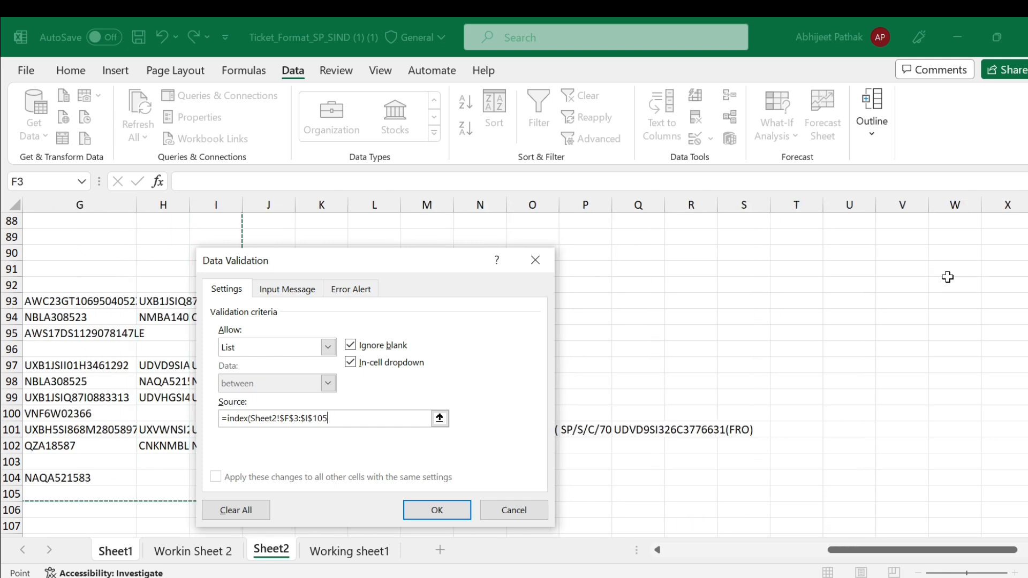
key(shift+Left)
key(shift+Left)
key(shift+Left)
key(shift+Right)
key(shift+Right)
key(shift+Right)
key(shift+Right)
key(shift+Right)
key(shift+Right)
key(shift+Right)
key(shift+Right)
key(shift+Right)
key(shift+Right)
key(shift+Right)
key(shift+Right)
key(shift+Right)
key(shift+Right)
key(shift+Right)
key(shift+Right)
key(shift+Right)
key(shift+Left)
key(shift+Left)
key(shift+Right)
key(shift+Right)
key(shift+Left)
key(Left)
key(Up)
key(Up)
key(Down)
key(Down)
key(Left)
key(Left)
key(Right)
key(Right)
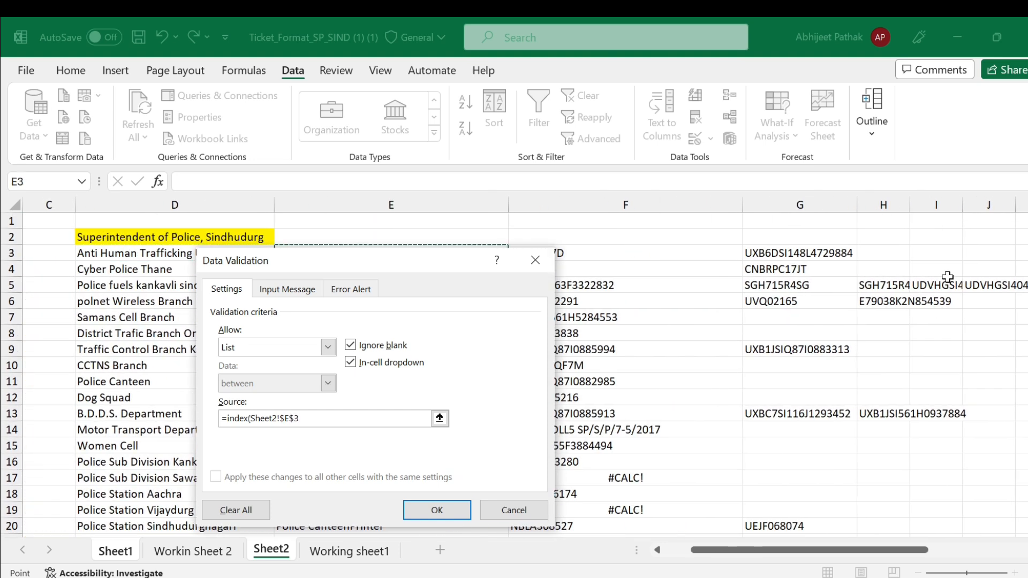
- Set Sheet2!$F$3:$Y$104 as the INDEX array in the validation source and begin the row argument
drag(435, 268, 255, 278)
key(Right)
key(shift+Right)
key(shift+Right)
key(Left)
key(Right)
key(shift+Right)
key(shift+Right)
key(shift+Right)
key(shift+Right)
key(shift+Right)
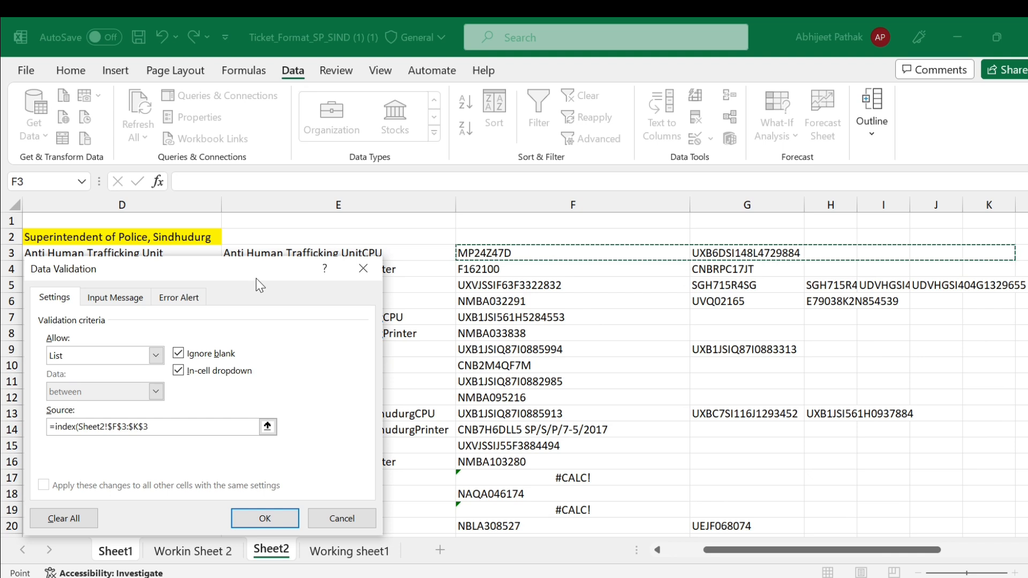
key(shift+Right)
key(shift+Right)
key(shift+Right)
key(shift+Right)
key(shift+Right)
key(shift+Right)
key(shift+Right)
key(shift+Right)
key(shift+Right)
key(shift+Right)
key(shift+Right)
key(shift+Right)
key(shift+Right)
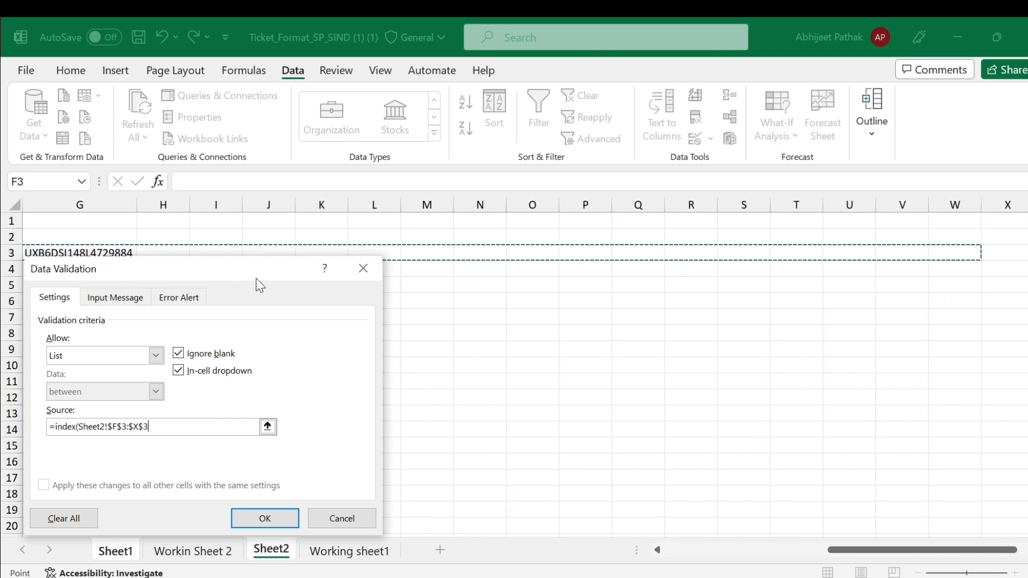
key(shift+Right)
key(ctrl+shift+End)
drag(910, 550, 734, 549)
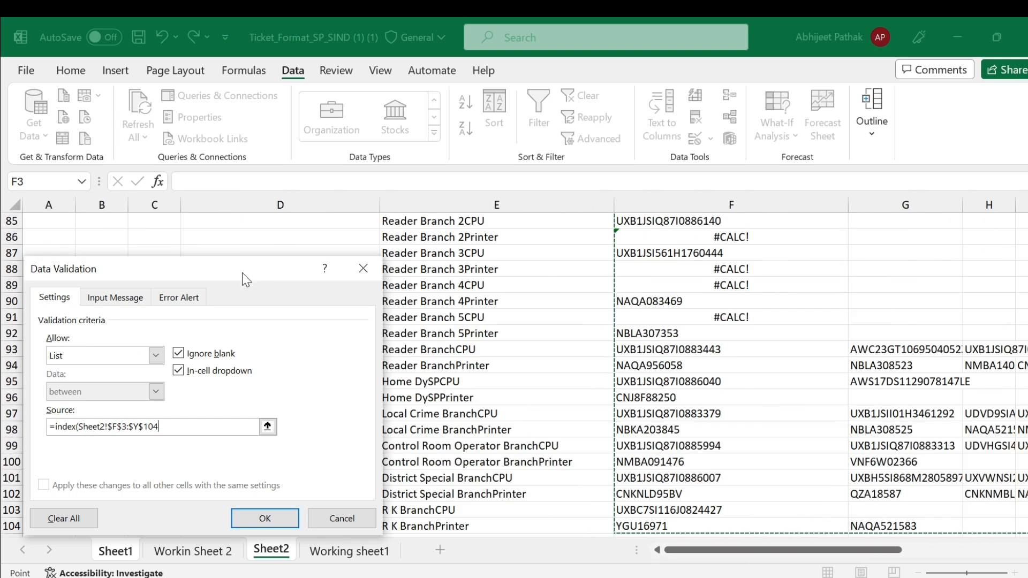
drag(242, 280, 842, 304)
text(,)
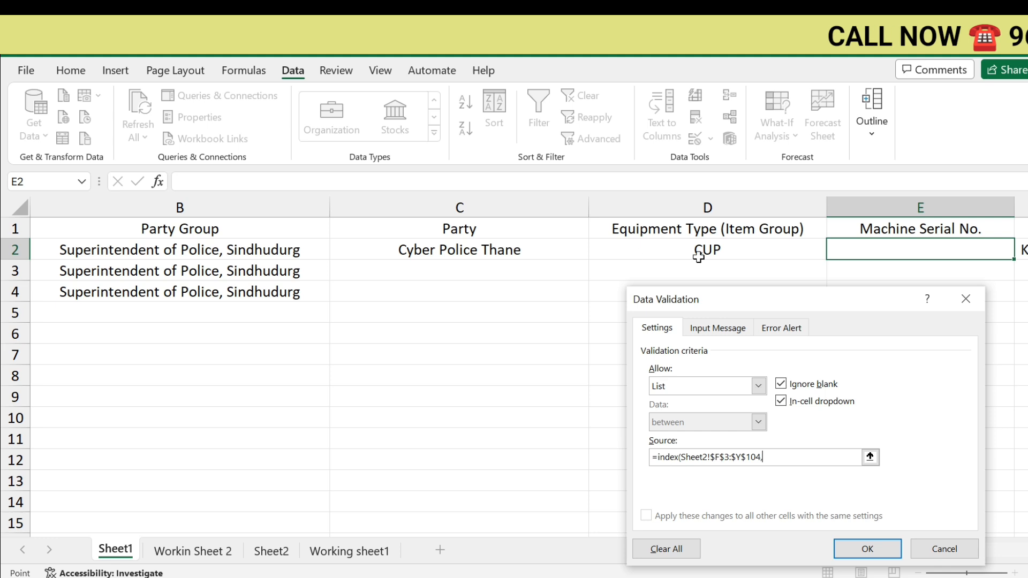
click(277, 551)
scroll(492, 316, up, 15)
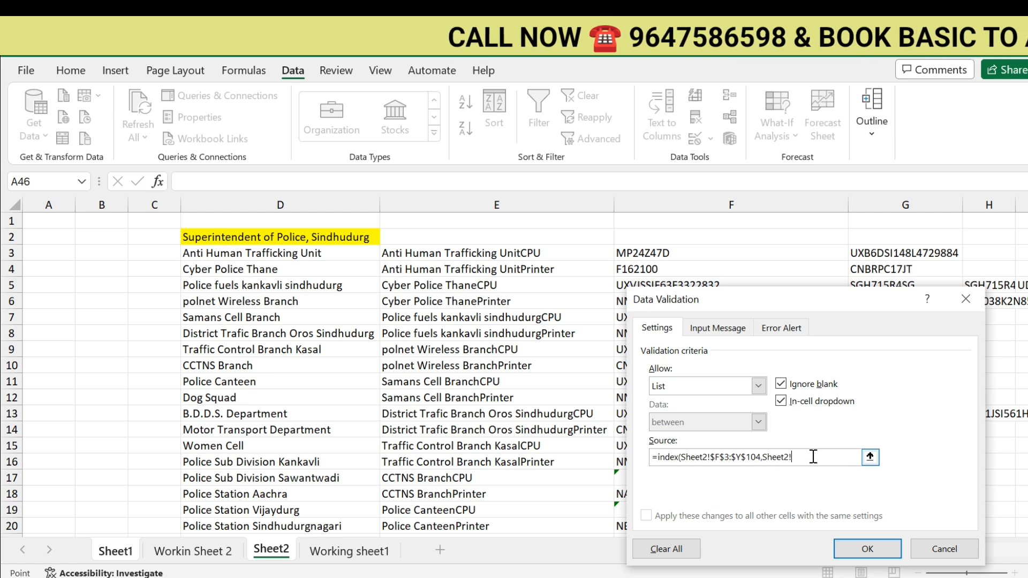
key(BackSpace)
key(BackSpace)
key(BackSpace)
key(BackSpace)
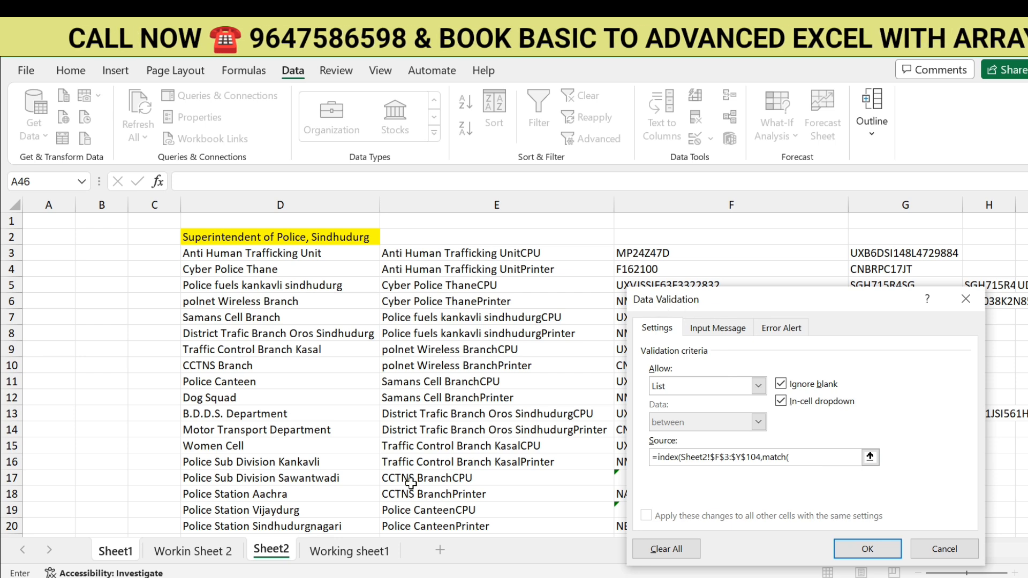
- Set the MATCH lookup value in the validation source to $C2&$D2 from Sheet1, with only the columns locked
click(115, 551)
click(499, 252)
text(&)
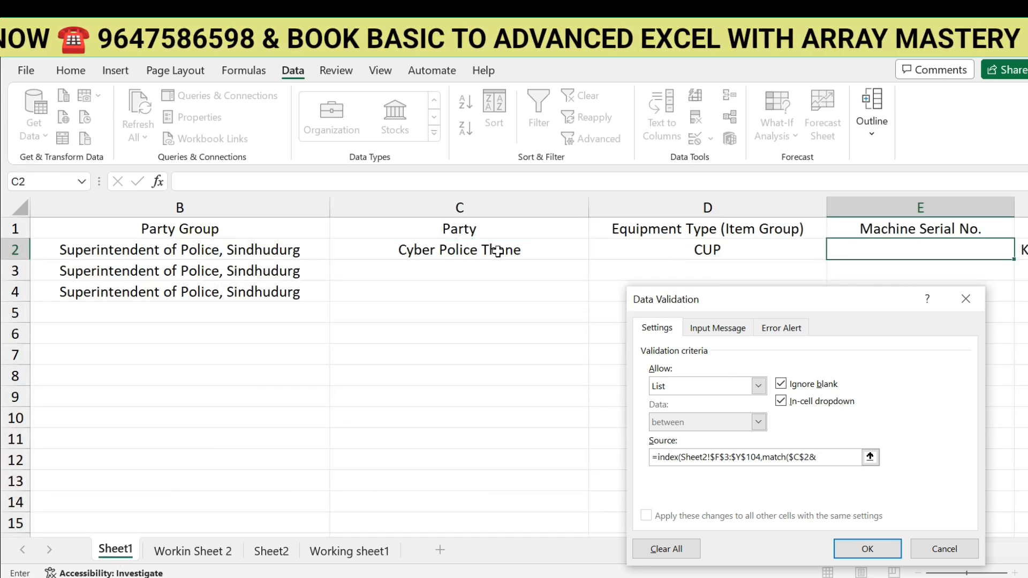
click(716, 251)
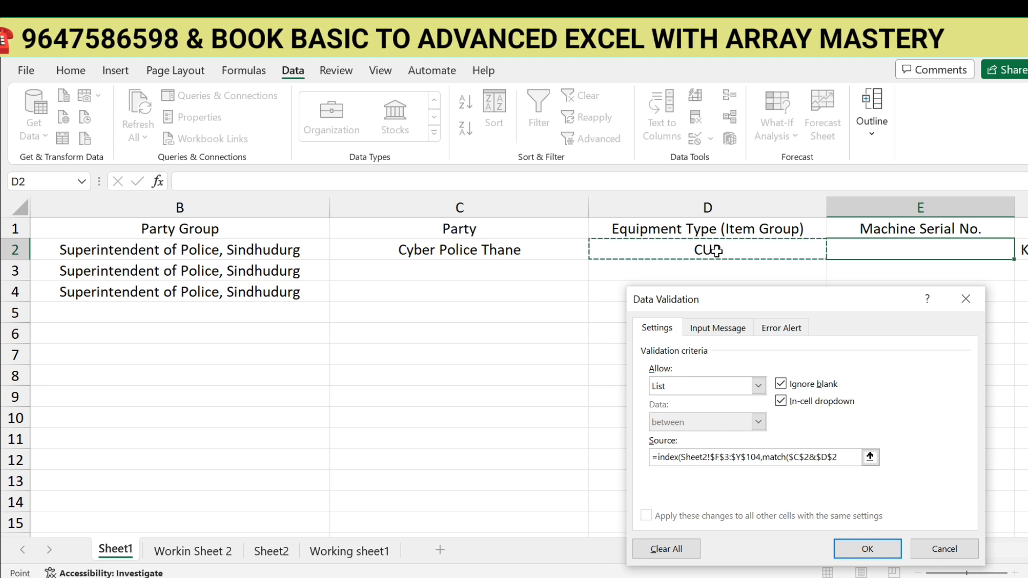
click(805, 457)
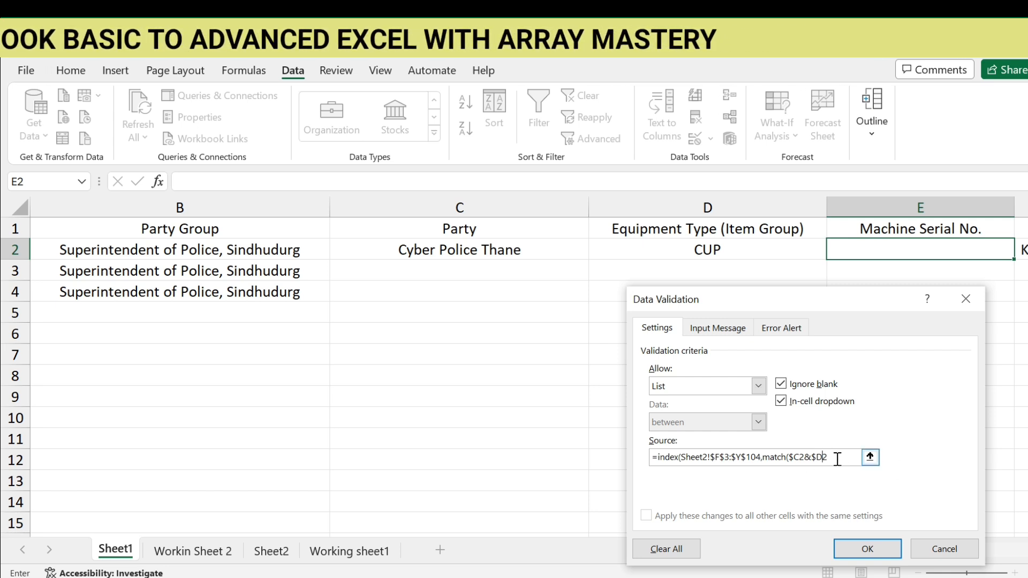
text(,)
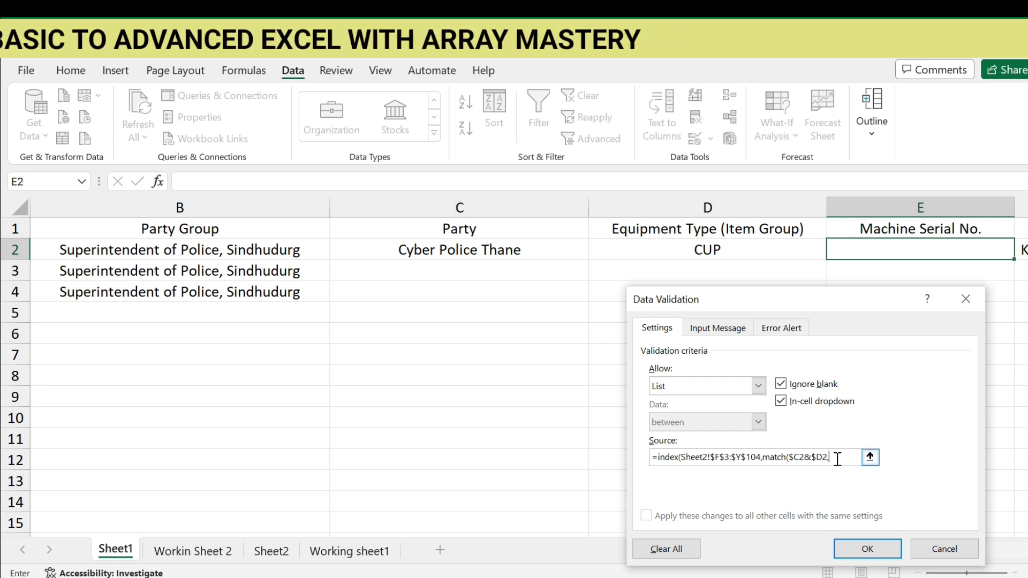
- Use Sheet2!$E$3:$E$104 as the MATCH lookup array with match type 0, leave INDEX's column argument empty, and apply the validation
click(271, 550)
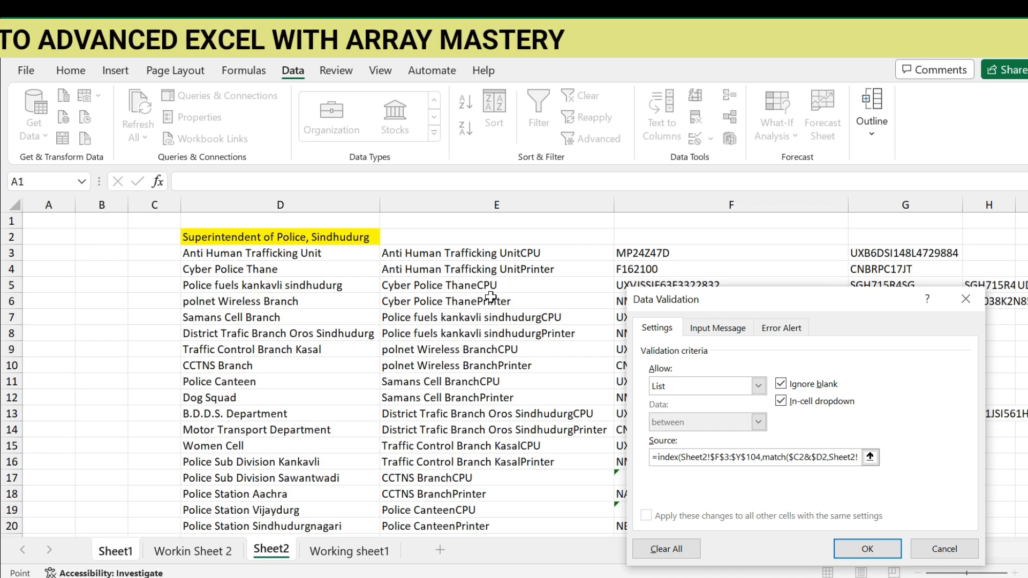
click(518, 257)
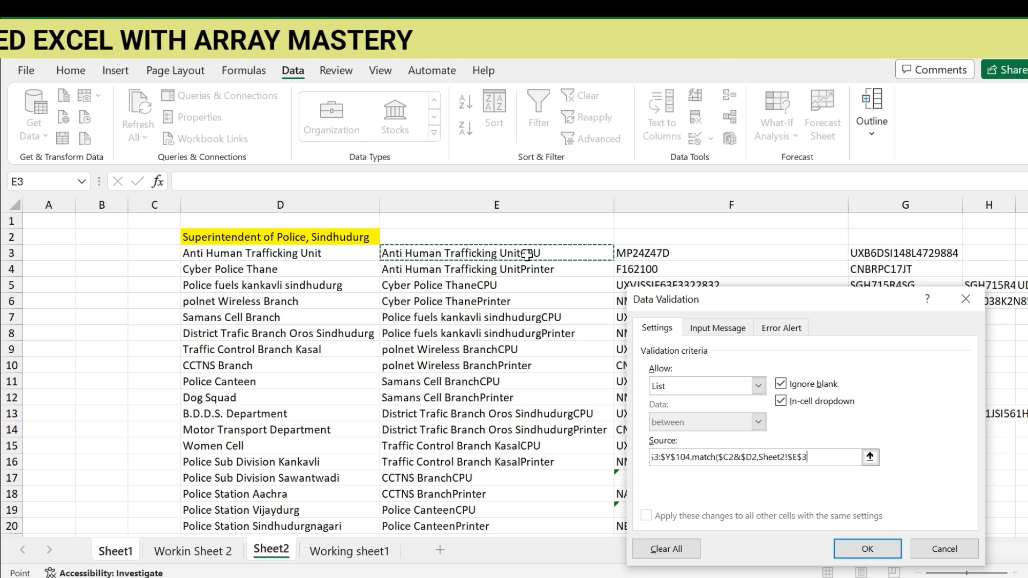
key(ctrl+shift+Down)
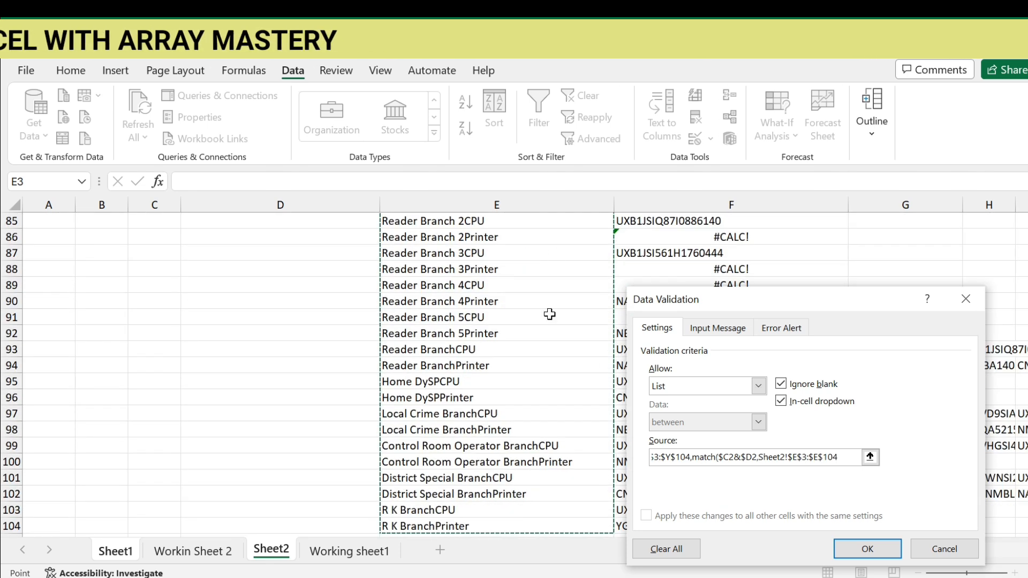
scroll(528, 376, up, 8)
scroll(527, 376, up, 20)
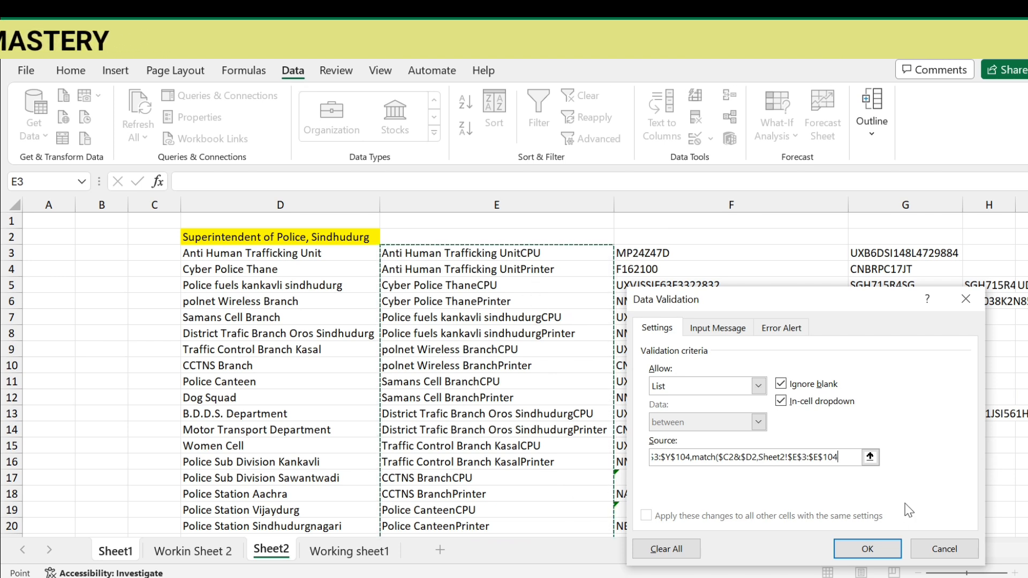
text(,0),))
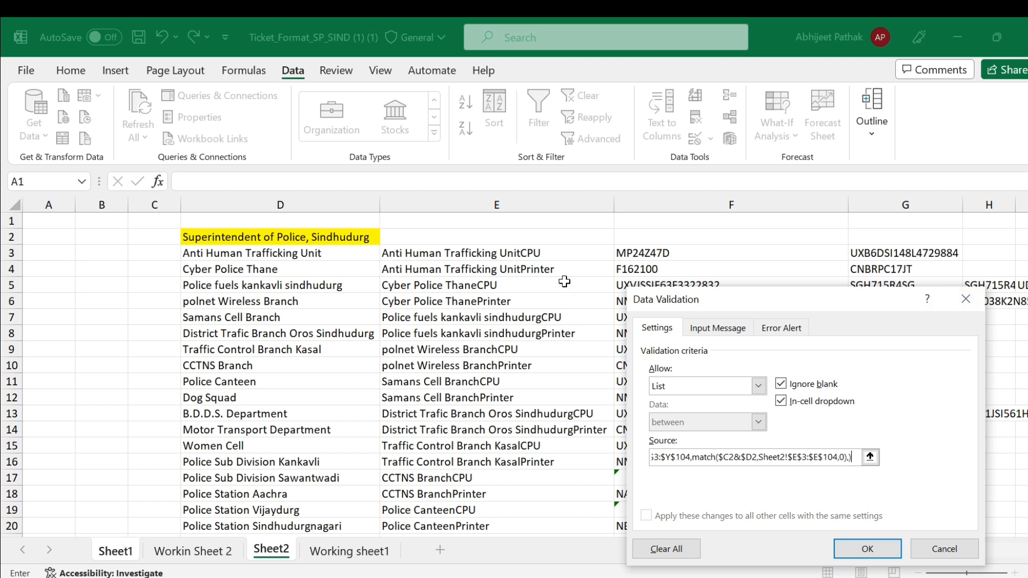
scroll(564, 281, down, 20)
click(852, 544)
- Correct the equipment type in D2 to CPU and check the machine serial numbers offered in E2
click(728, 252)
click(692, 249)
click(721, 252)
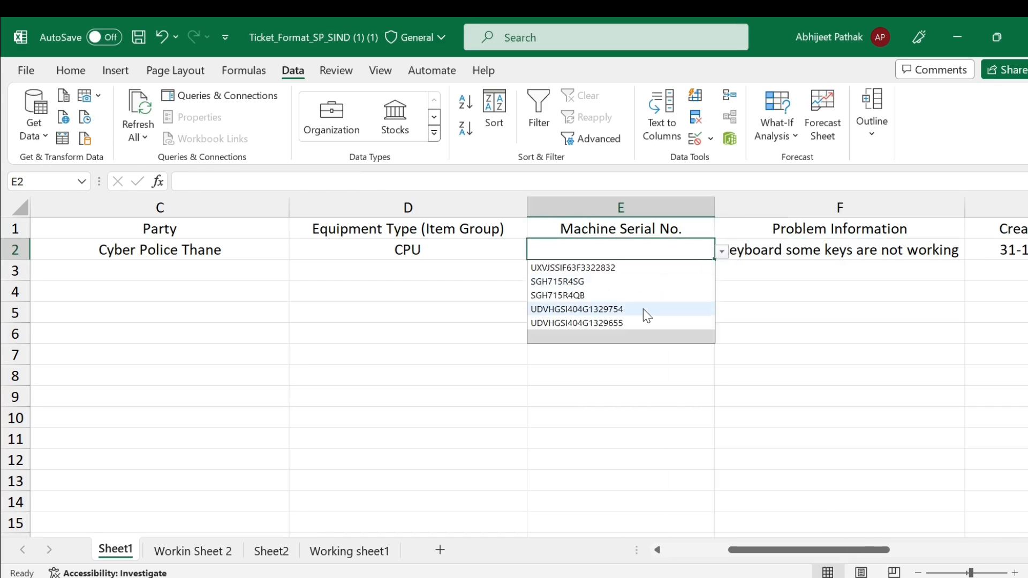
click(486, 251)
click(686, 251)
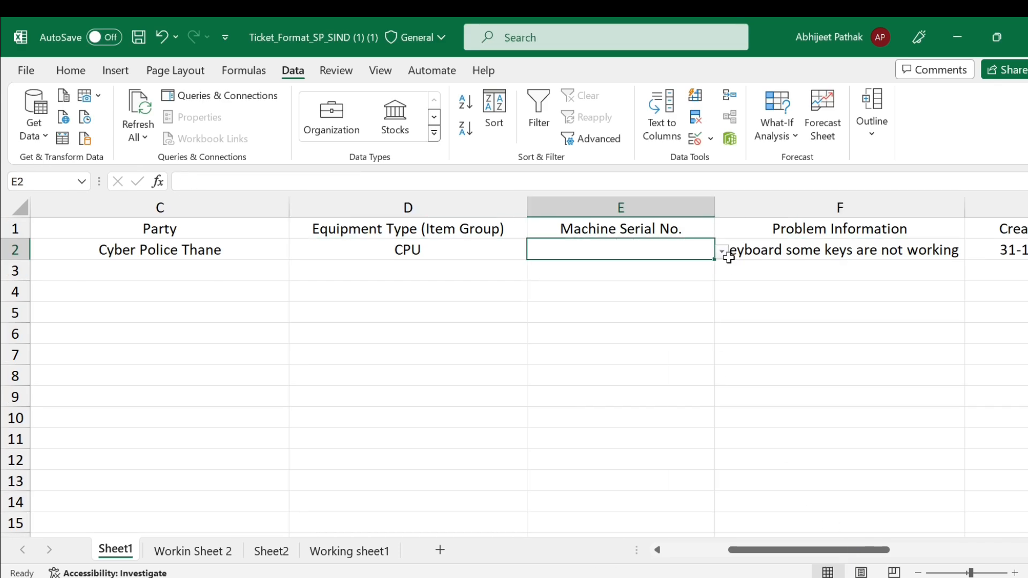
click(721, 252)
- Change the equipment type in D2 to Printer and check the serial numbers offered in E2
click(495, 259)
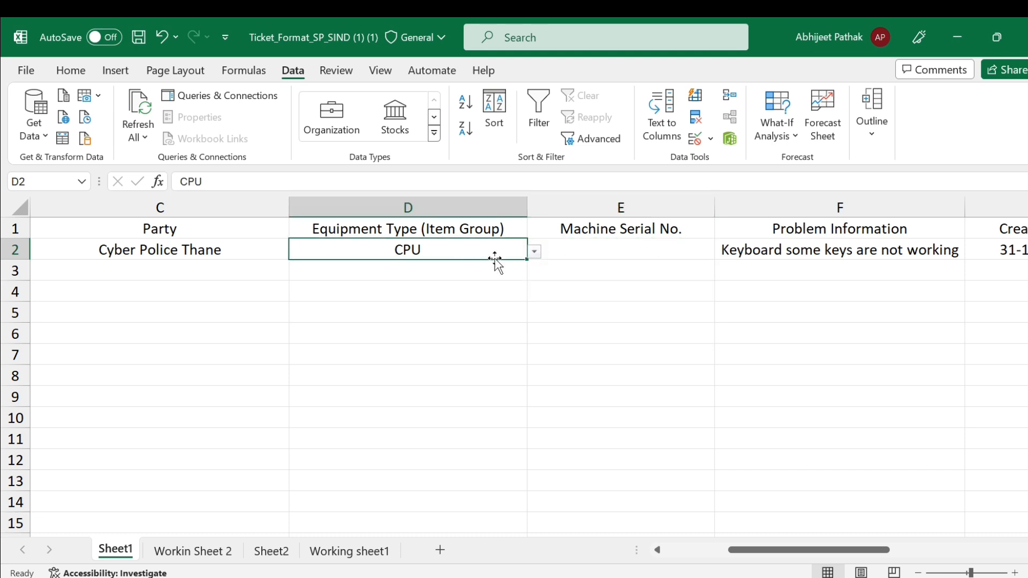
click(535, 253)
click(438, 284)
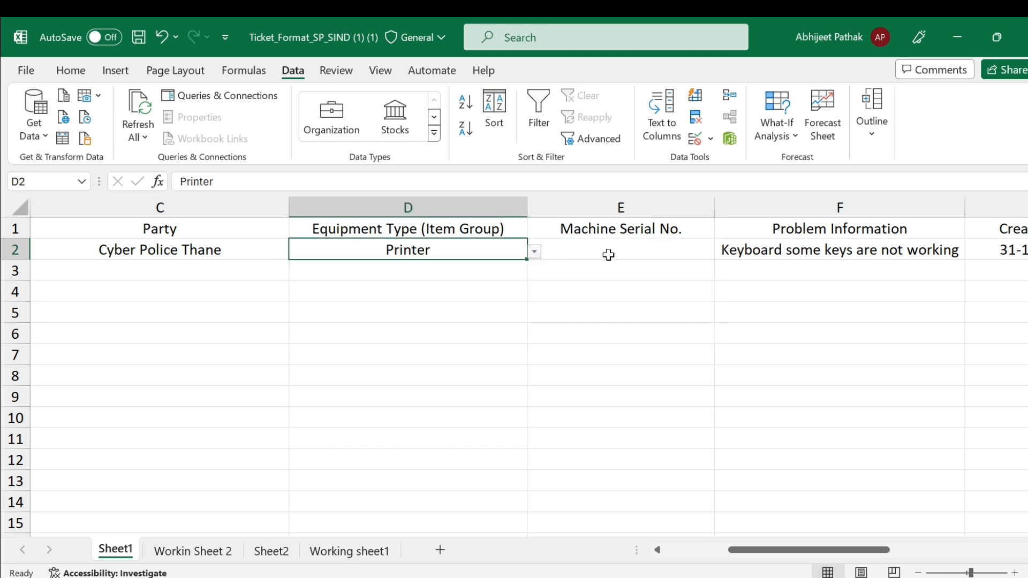
click(608, 255)
click(721, 252)
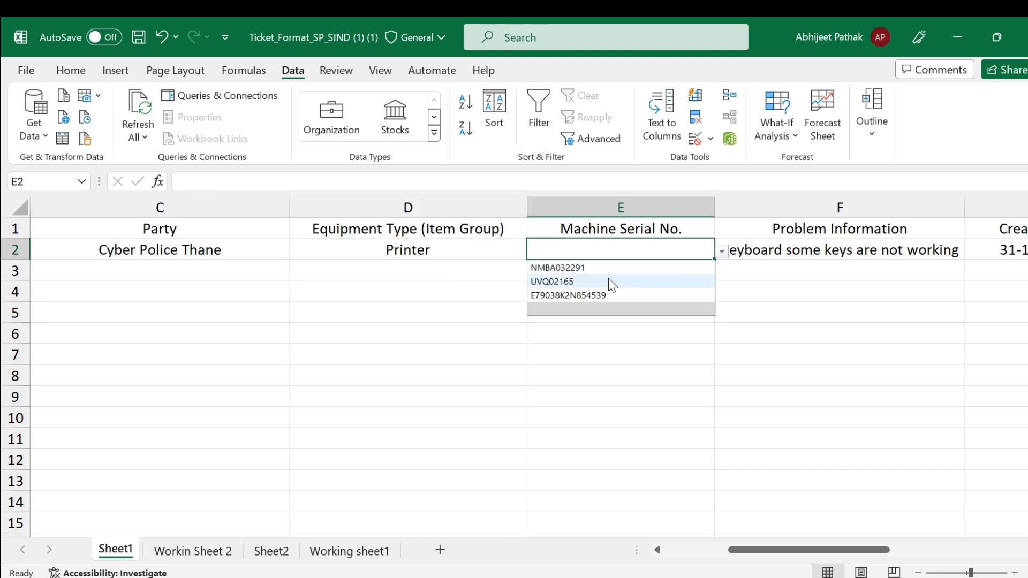
click(452, 255)
key(Home)
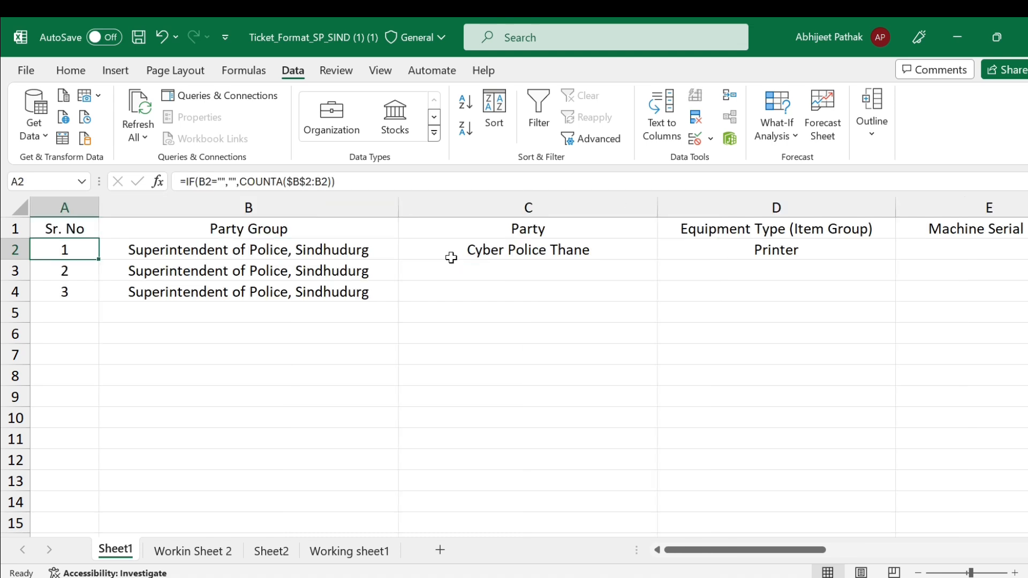